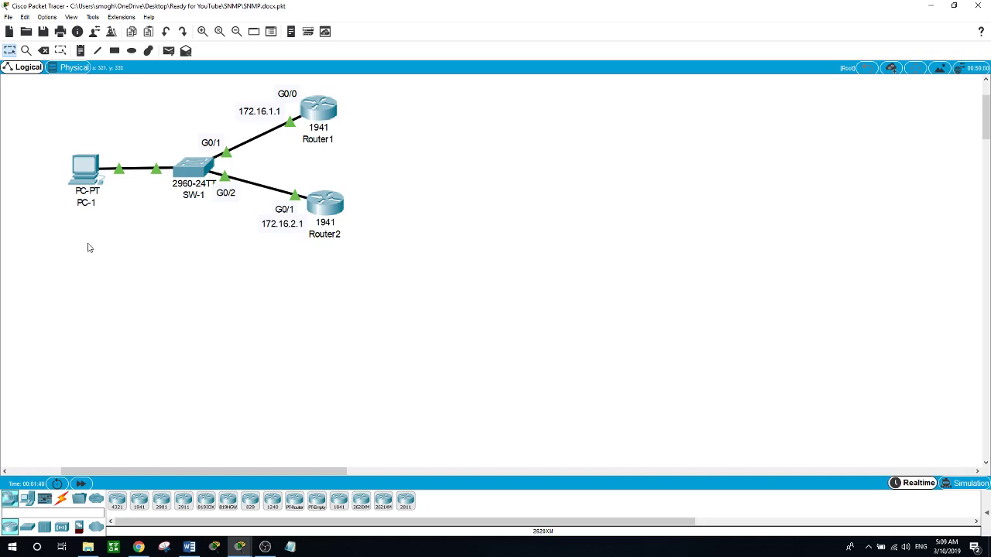
# Open Router1's CLI and enter privileged and global configuration mode
pyautogui.click(320, 114)
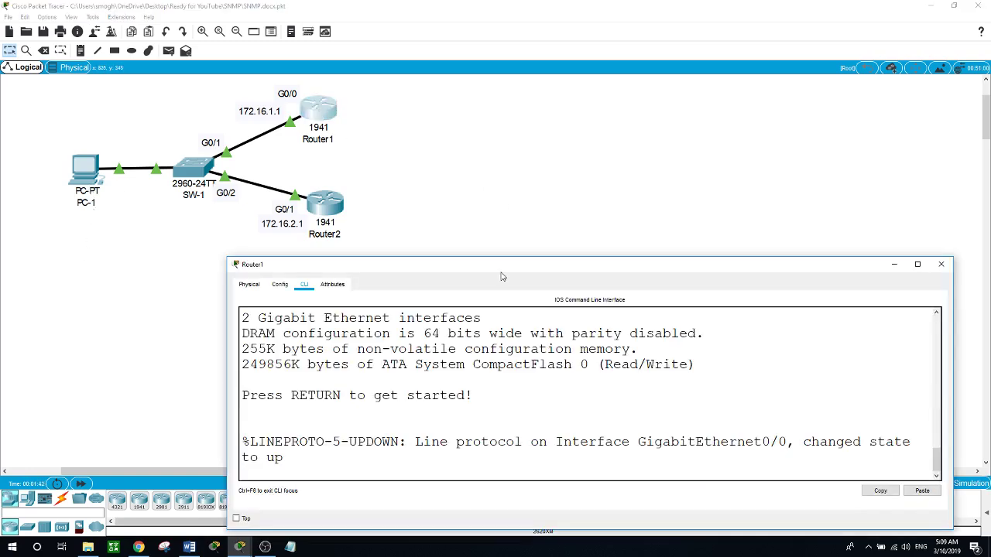
pyautogui.moveTo(501, 271); pyautogui.dragTo(474, 257)
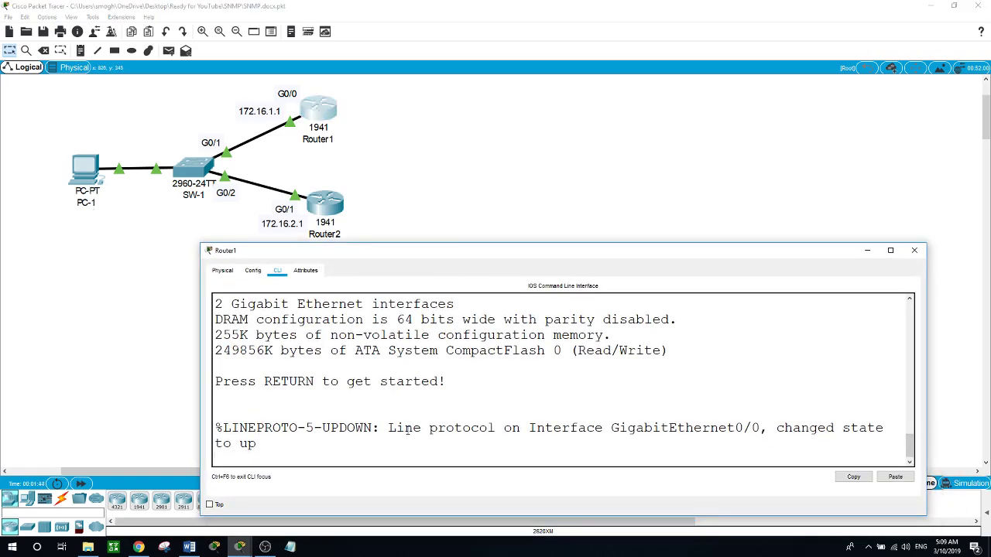
pyautogui.press('Return')
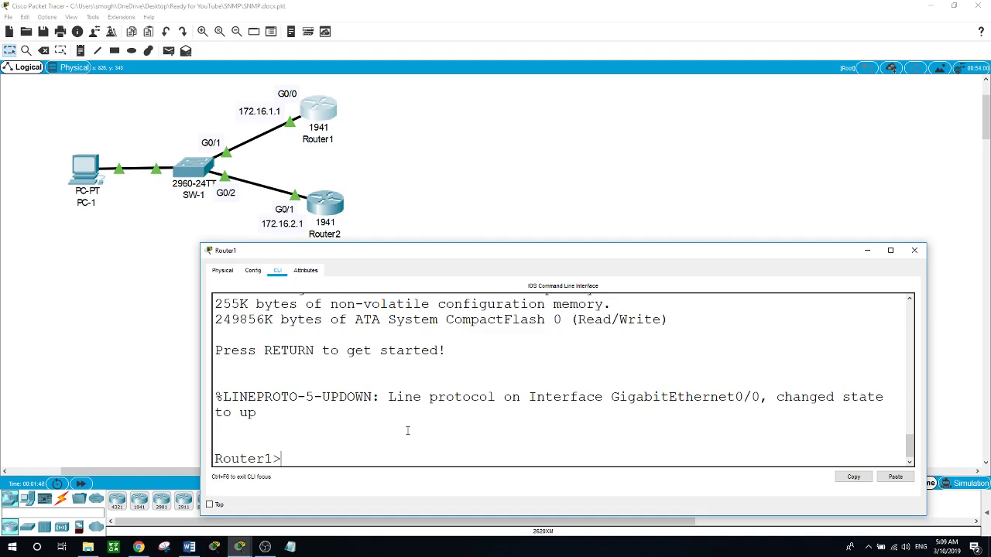
pyautogui.write('en')
pyautogui.press('Return')
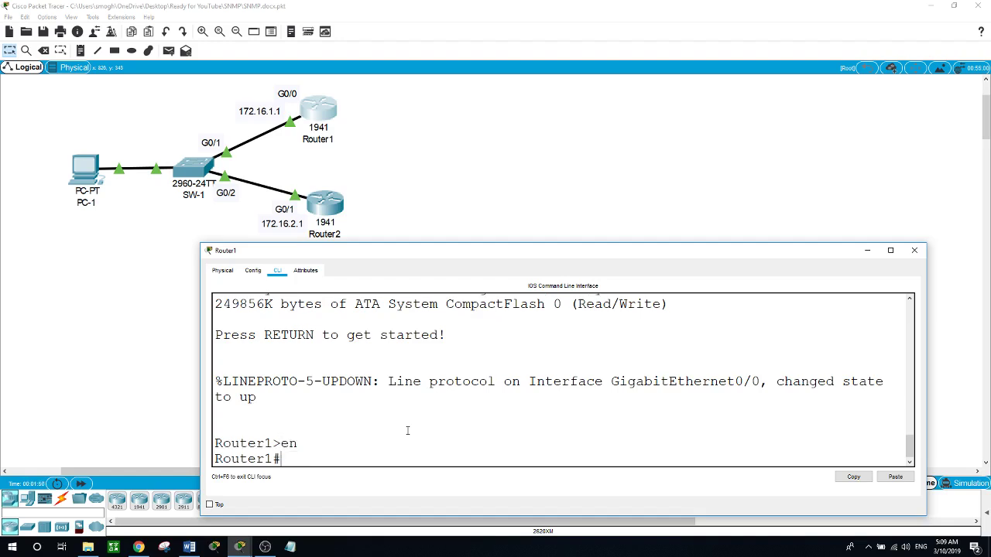
pyautogui.write('conf t')
pyautogui.press('Return')
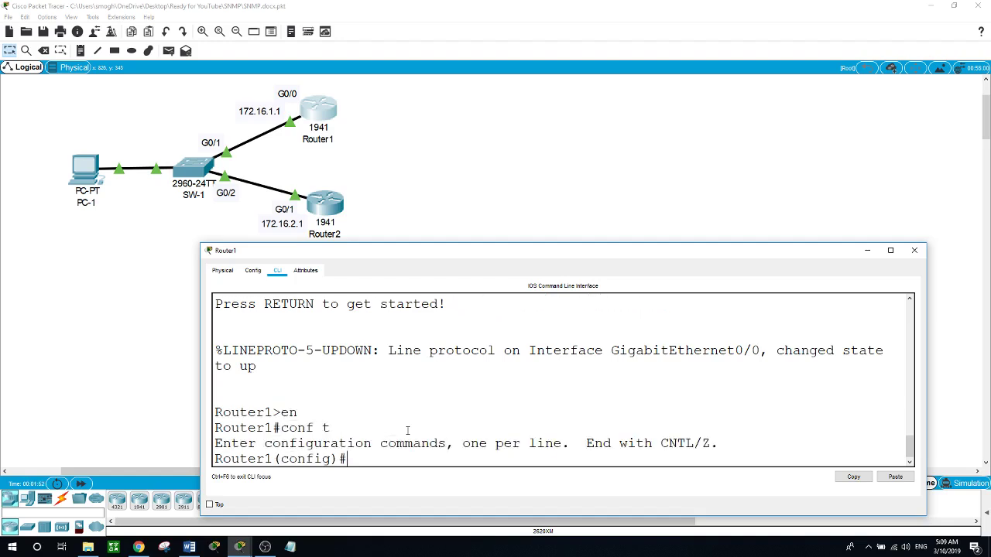
# Create the read-only SNMP community 'read' with snmp-server community read ro
pyautogui.write('snm')
pyautogui.press('Tab')
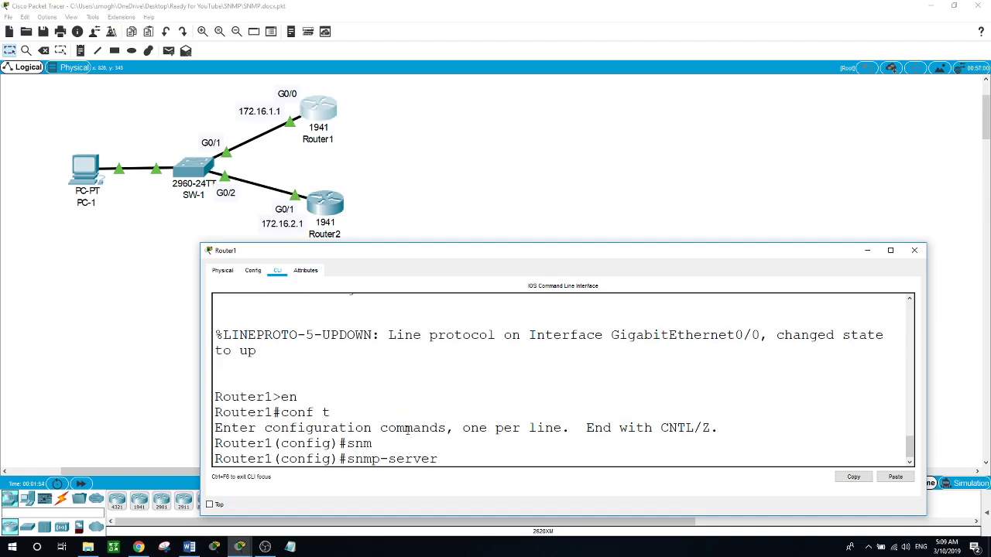
pyautogui.write('com')
pyautogui.press('Tab')
pyautogui.write('?')
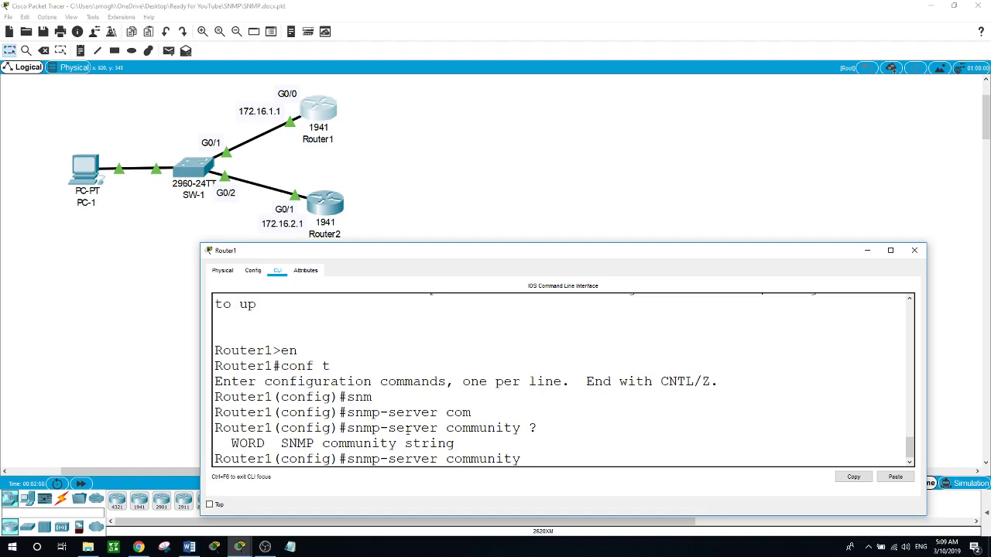
pyautogui.write('read')
pyautogui.write(' ?')
pyautogui.write('ro')
pyautogui.press('Return')
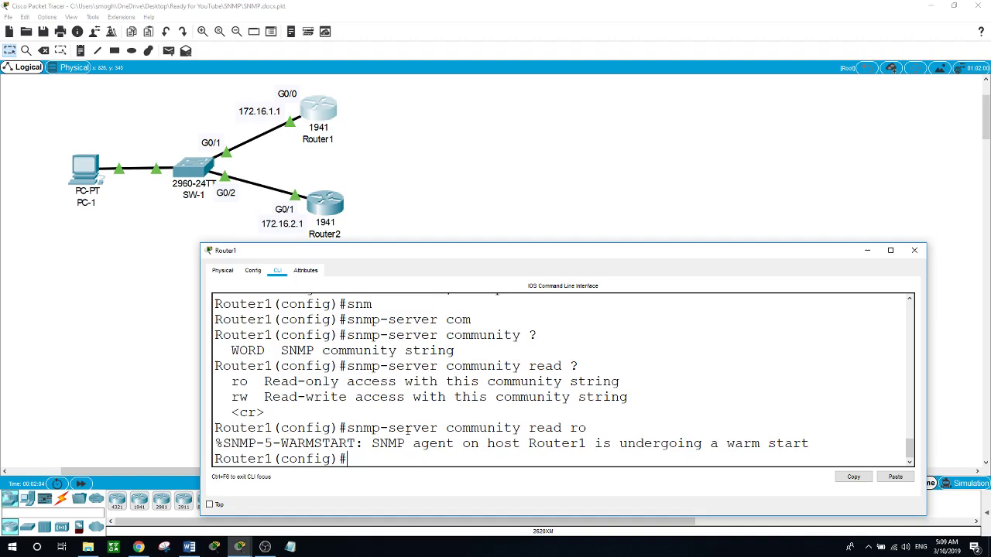
# Create the read-write SNMP community 'write' with rw access, then exit configuration mode
pyautogui.write('snm')
pyautogui.press('Tab')
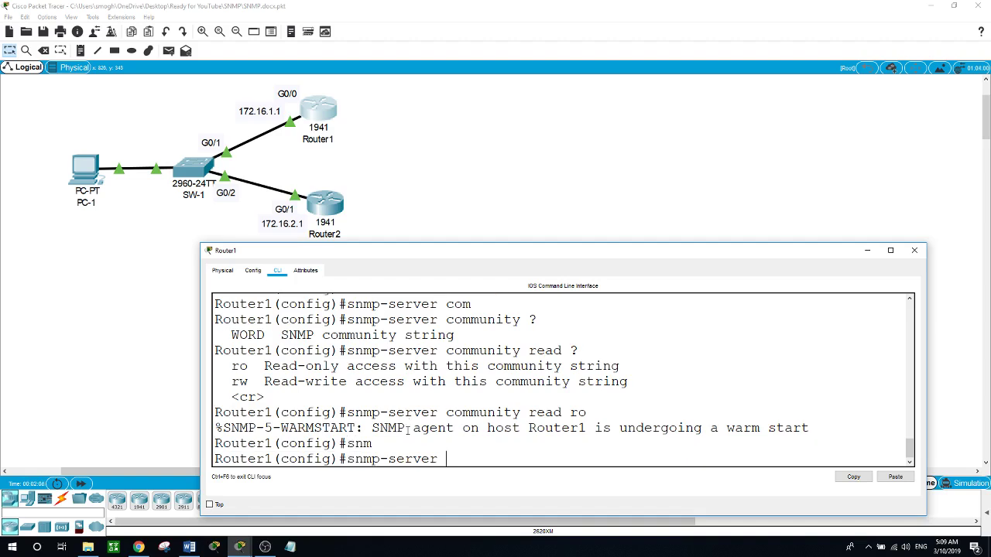
pyautogui.write('com')
pyautogui.press('Tab')
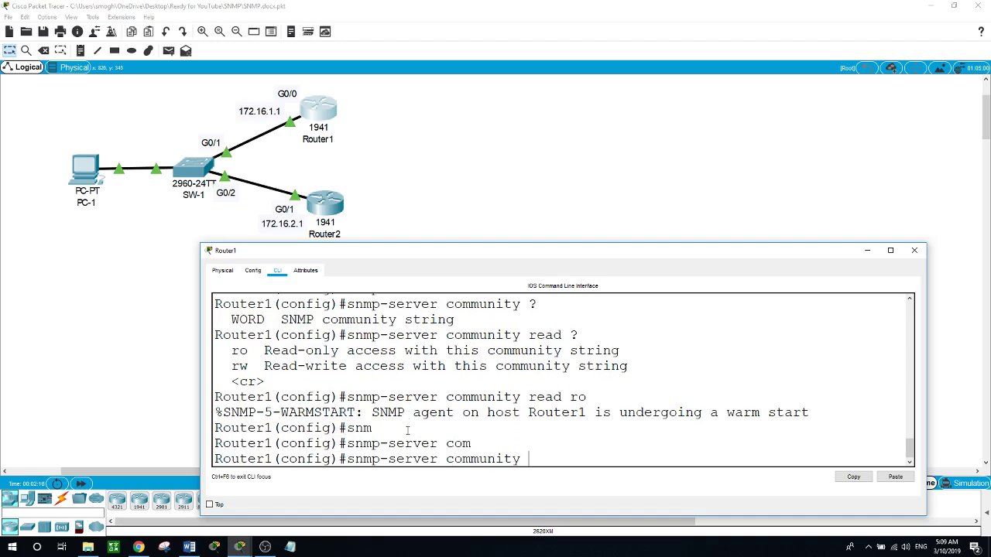
pyautogui.write('wirt')
pyautogui.press('BackSpace')
pyautogui.press('BackSpace')
pyautogui.press('BackSpace')
pyautogui.write('rite ?')
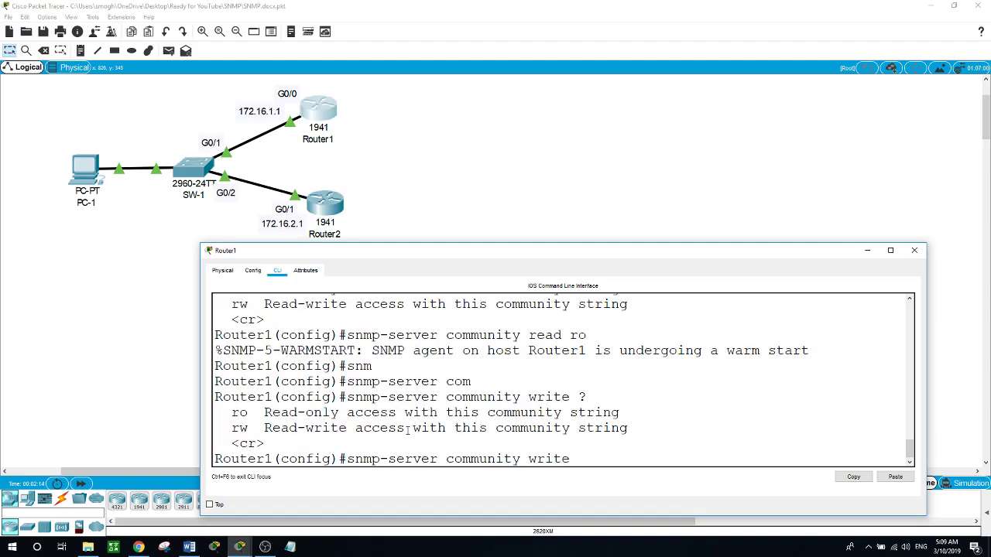
pyautogui.write('rw')
pyautogui.press('Return')
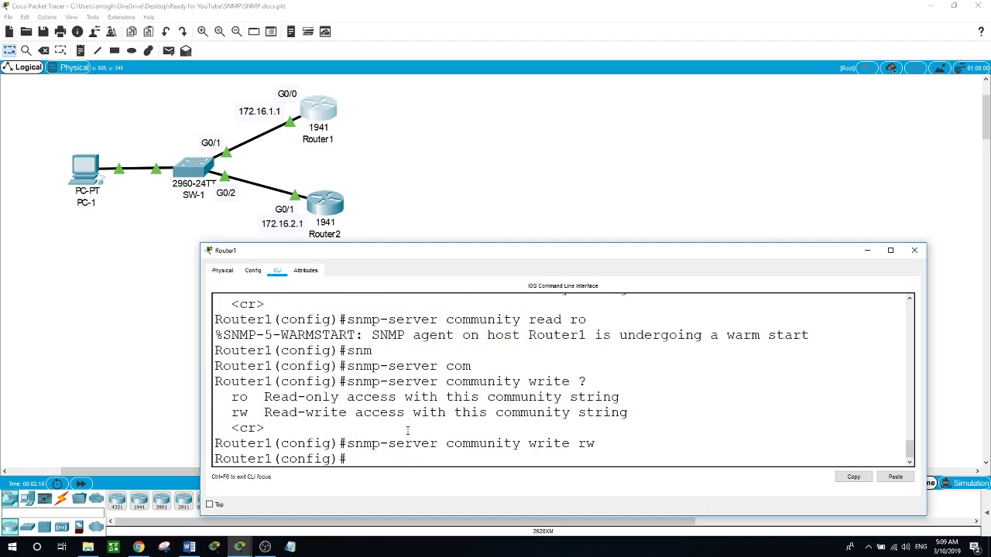
pyautogui.write('exit')
pyautogui.press('Return')
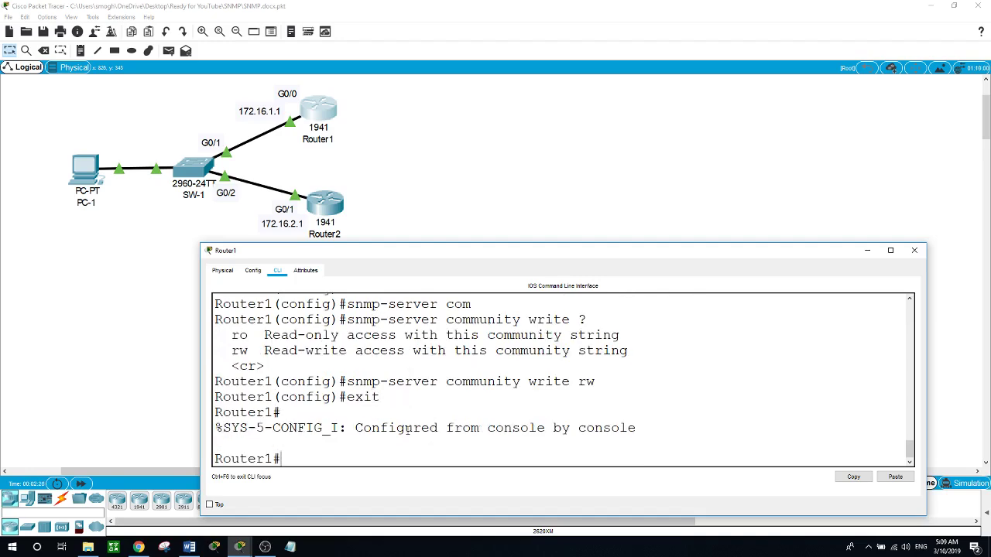
# Close Router1's window, open PC-1's Desktop MIB Browser, and enter address 172.16.1.1
pyautogui.click(101, 319)
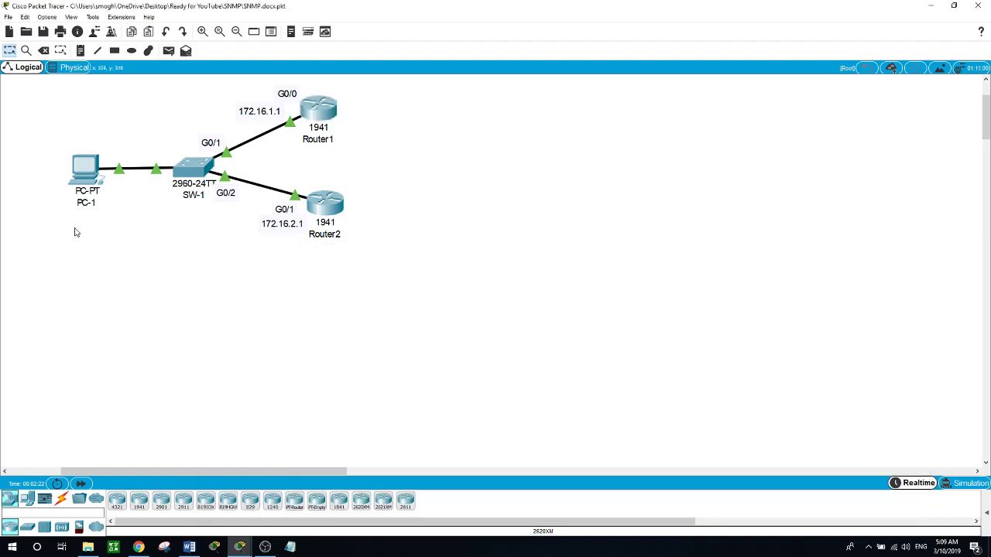
pyautogui.click(83, 180)
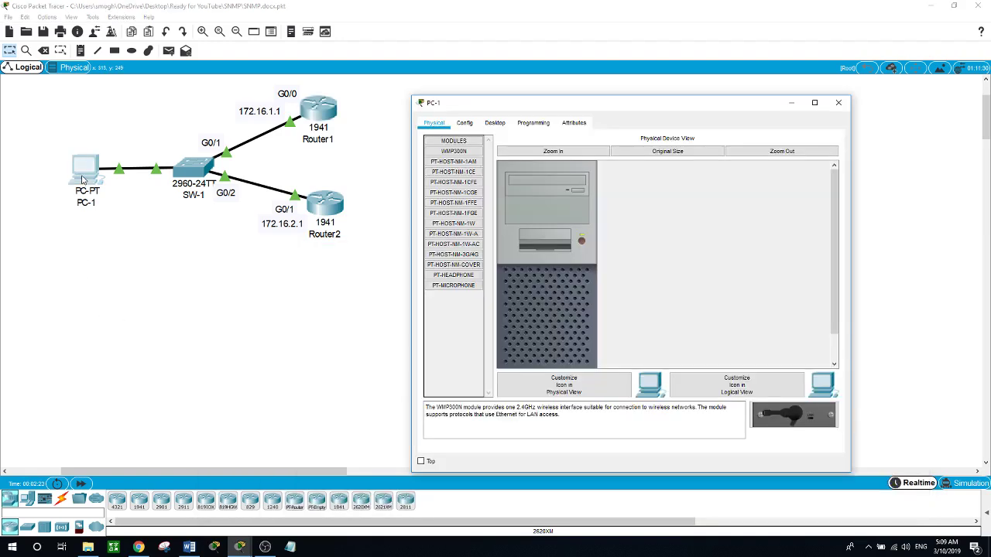
pyautogui.click(495, 124)
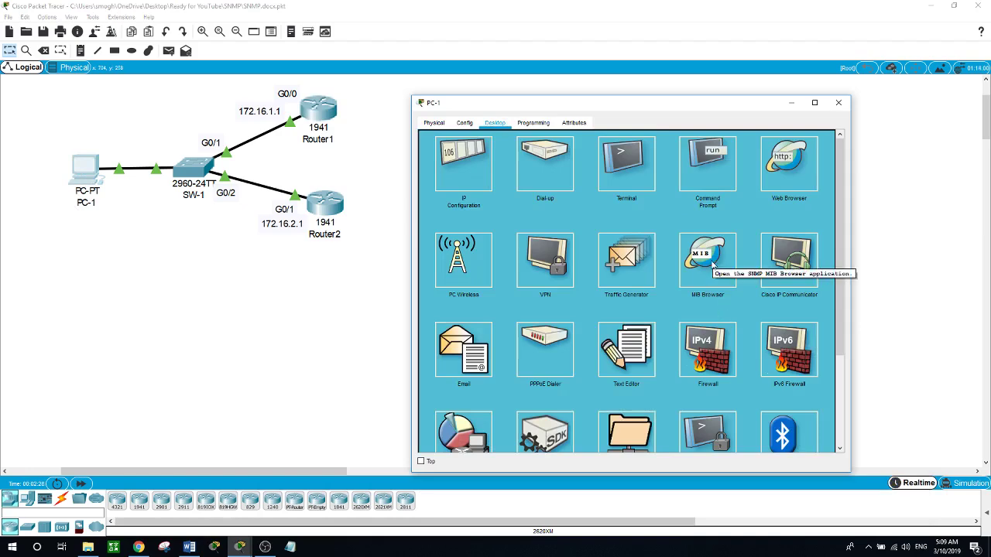
pyautogui.click(704, 255)
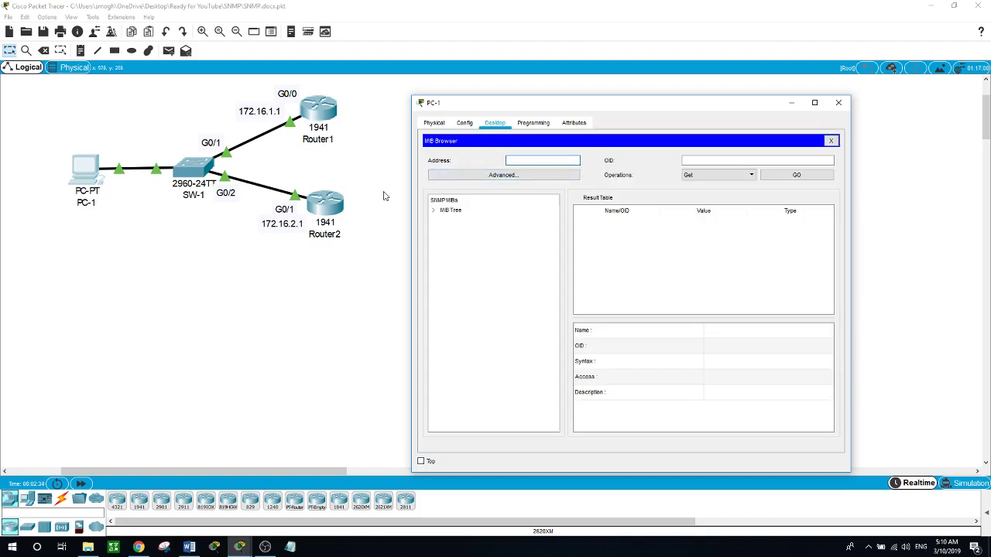
pyautogui.write('172.16.1.1')
pyautogui.click(525, 175)
pyautogui.click(483, 222)
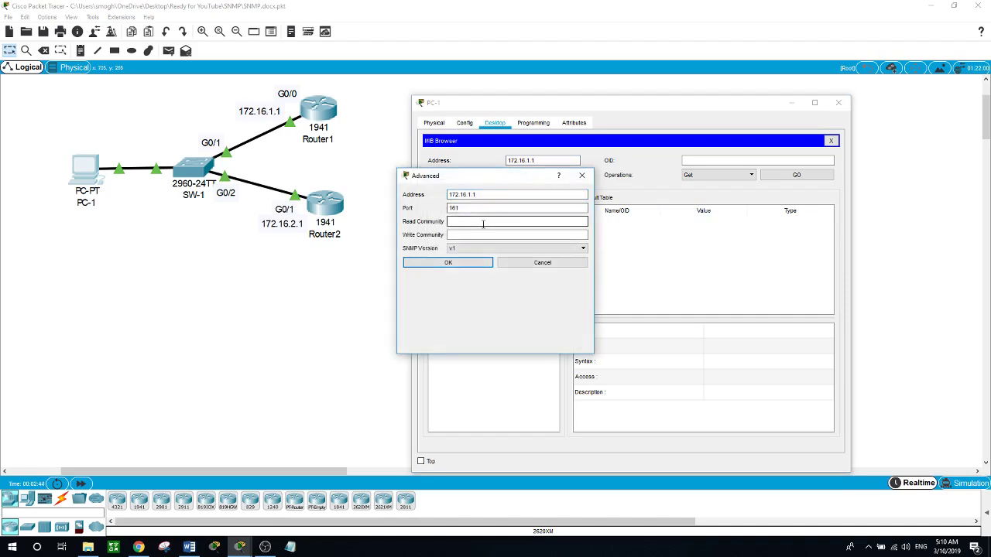
pyautogui.write('cisco')
pyautogui.press('Tab')
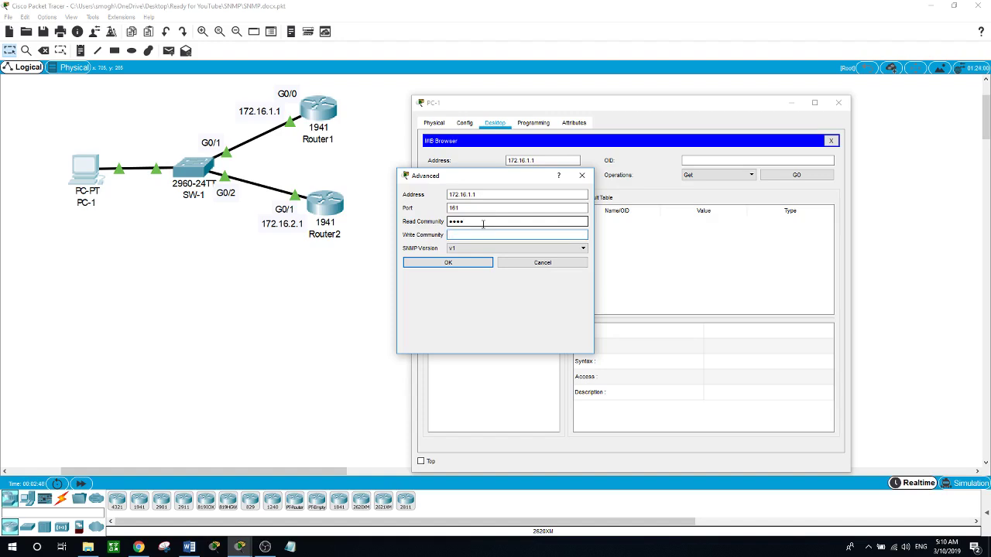
pyautogui.write('cisco')
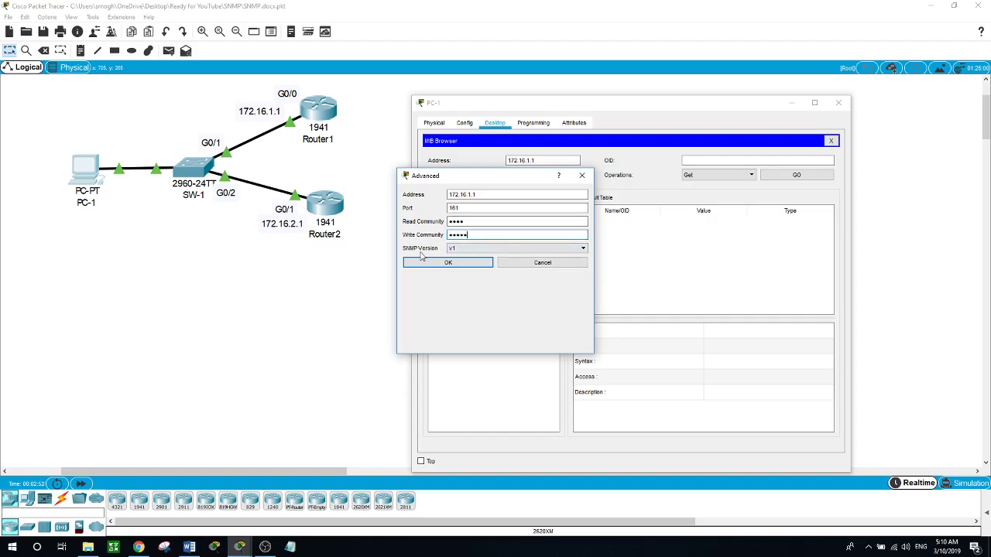
pyautogui.click(582, 248)
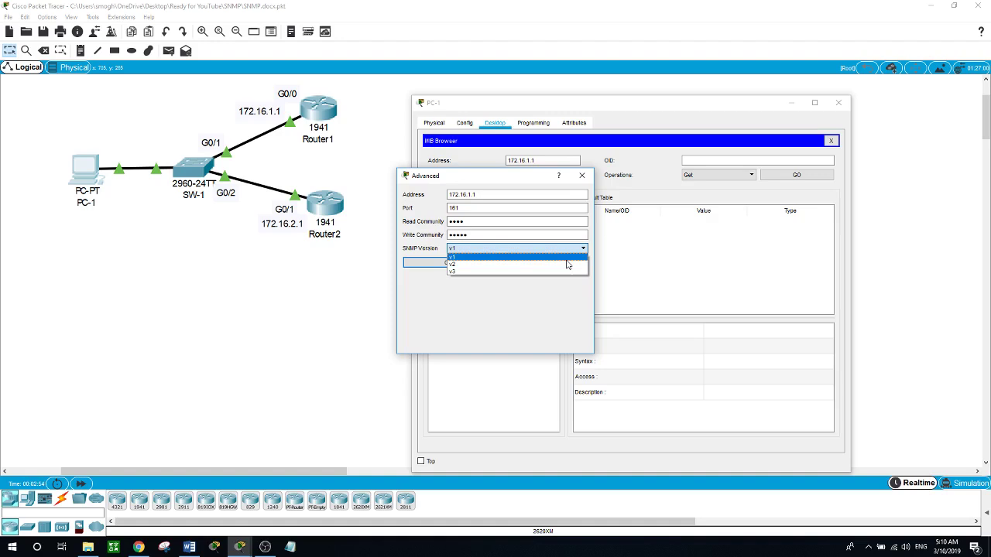
pyautogui.click(560, 270)
# Confirm the advanced settings and expand router_std MIBs down to system > sysName (.1.3.6.1.2.1.1.5.0)
pyautogui.click(479, 263)
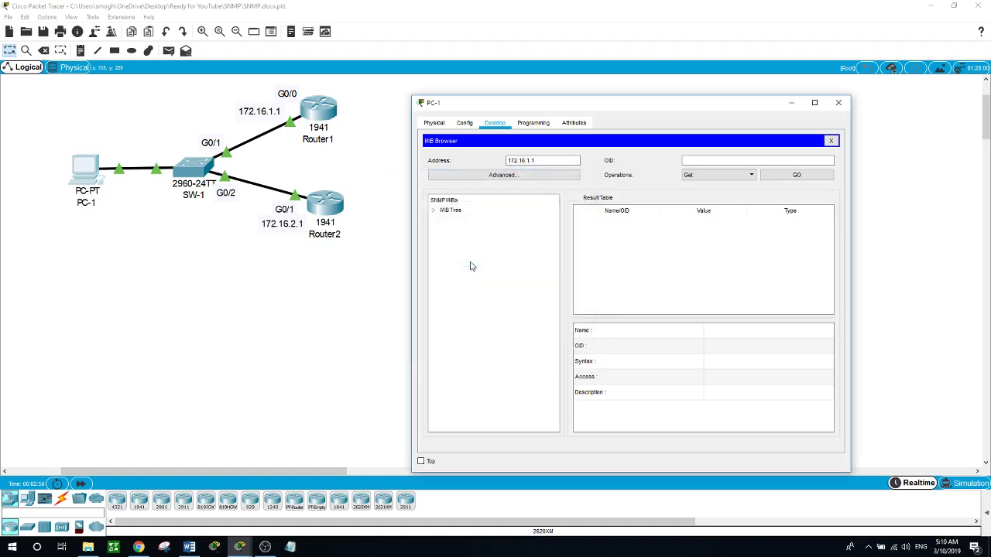
pyautogui.click(434, 212)
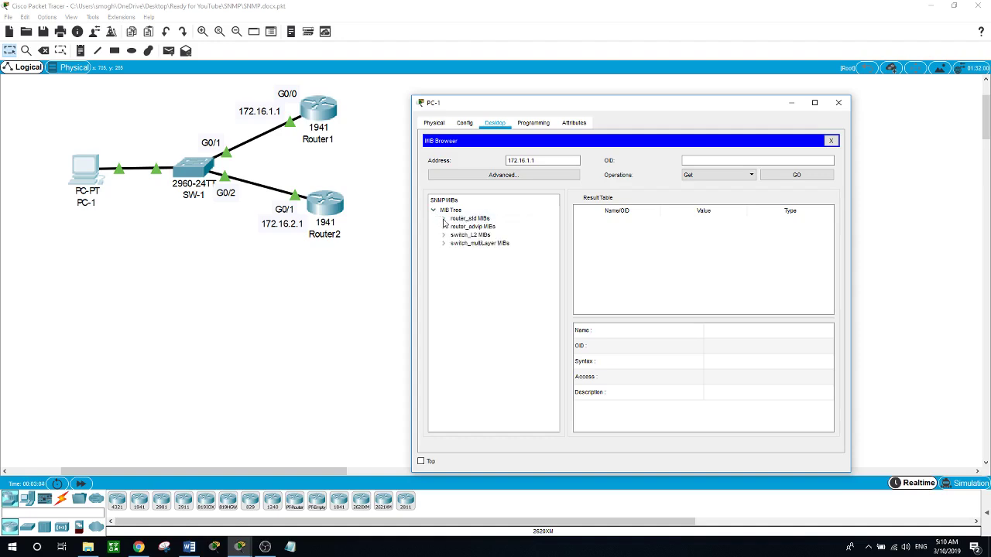
pyautogui.click(444, 219)
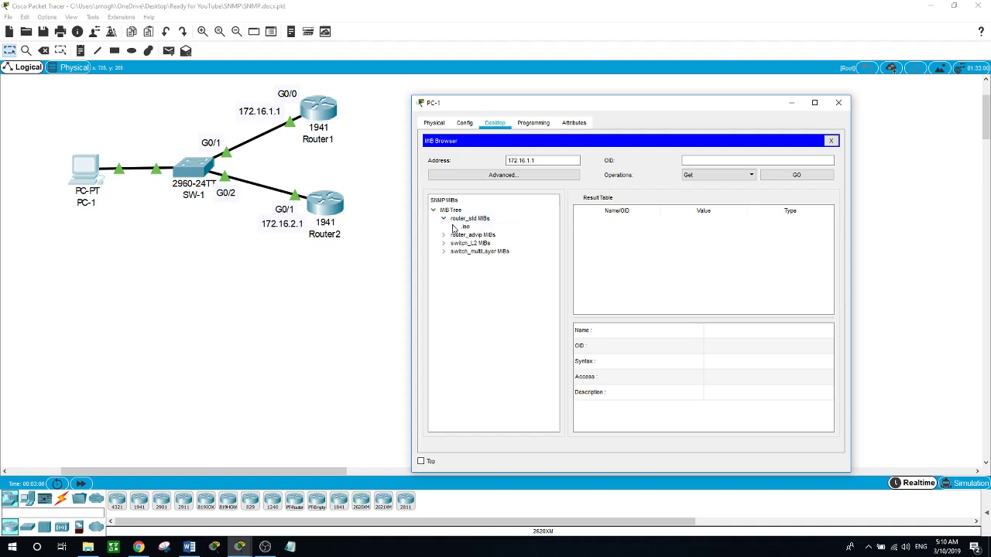
pyautogui.click(455, 226)
pyautogui.click(464, 235)
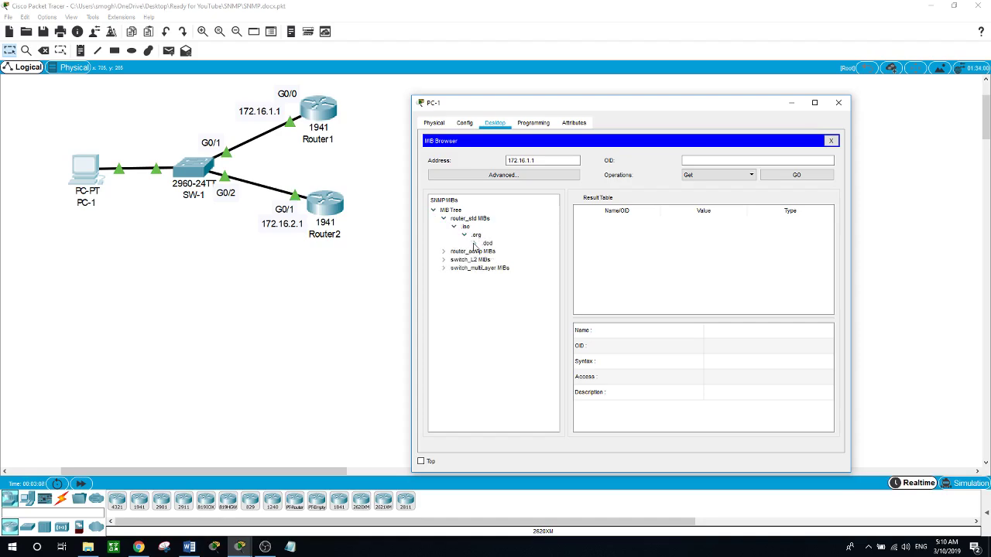
pyautogui.click(474, 243)
pyautogui.click(485, 251)
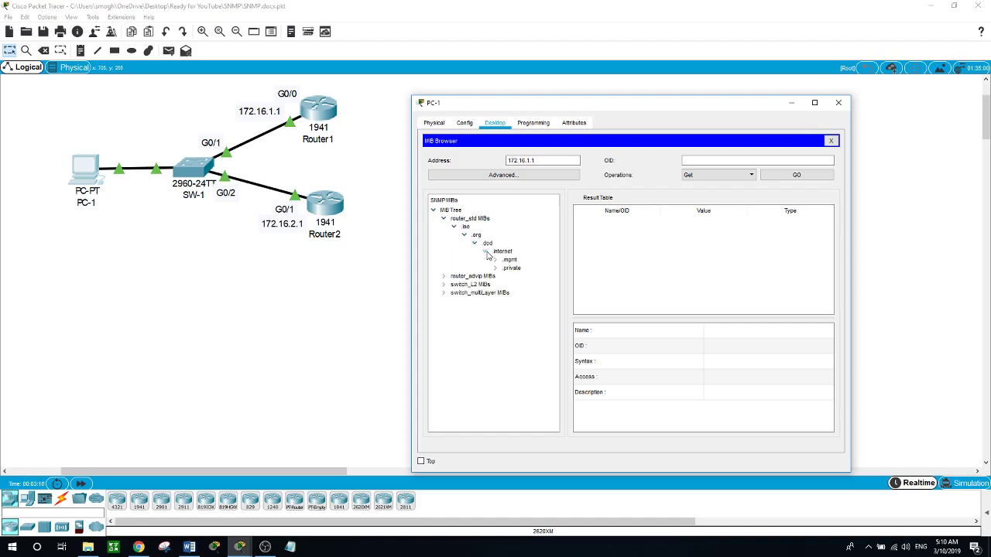
pyautogui.click(495, 260)
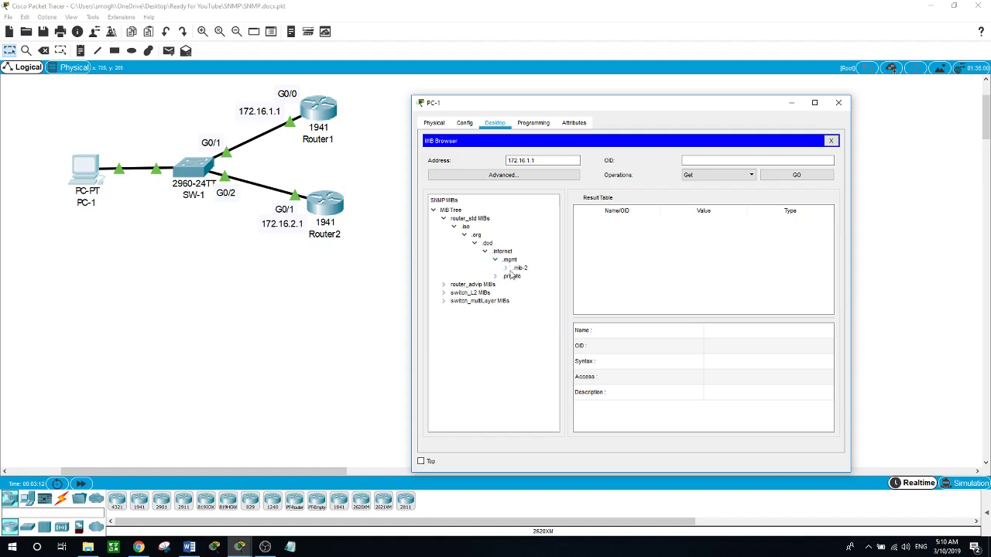
pyautogui.click(506, 268)
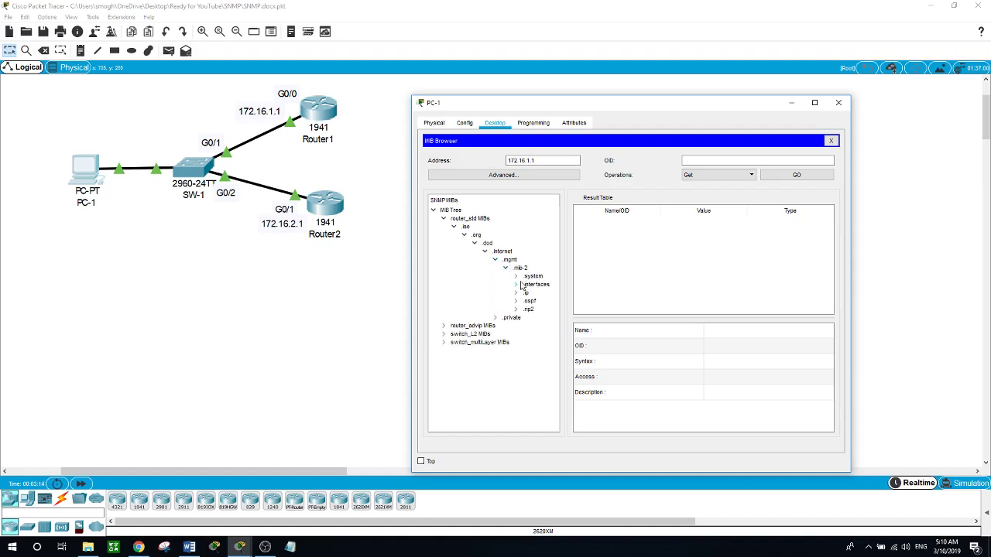
pyautogui.click(516, 276)
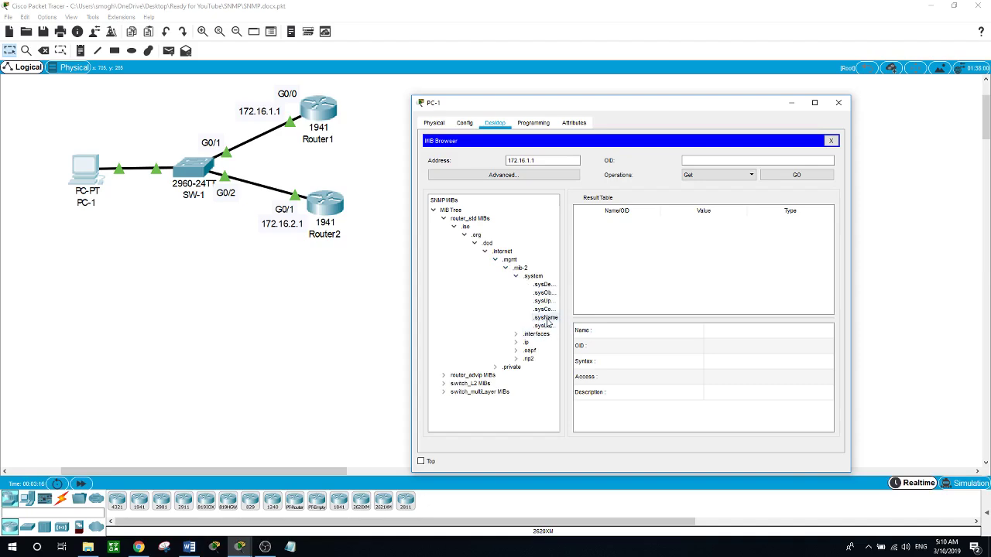
pyautogui.click(546, 317)
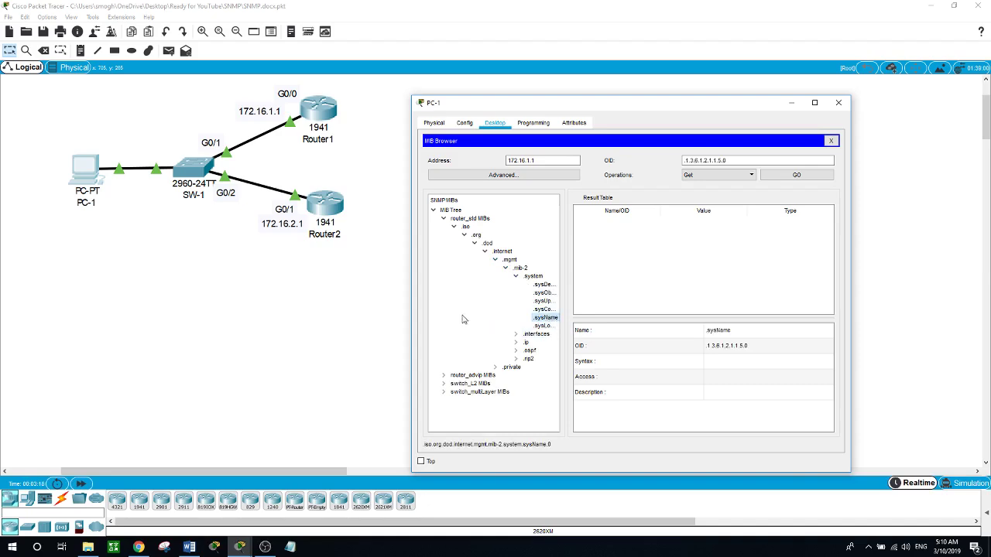
# Widen PC-1's window and tree panel, then run Get on sysName, returning Router1
pyautogui.moveTo(411, 302); pyautogui.dragTo(193, 292)
pyautogui.click(99, 163)
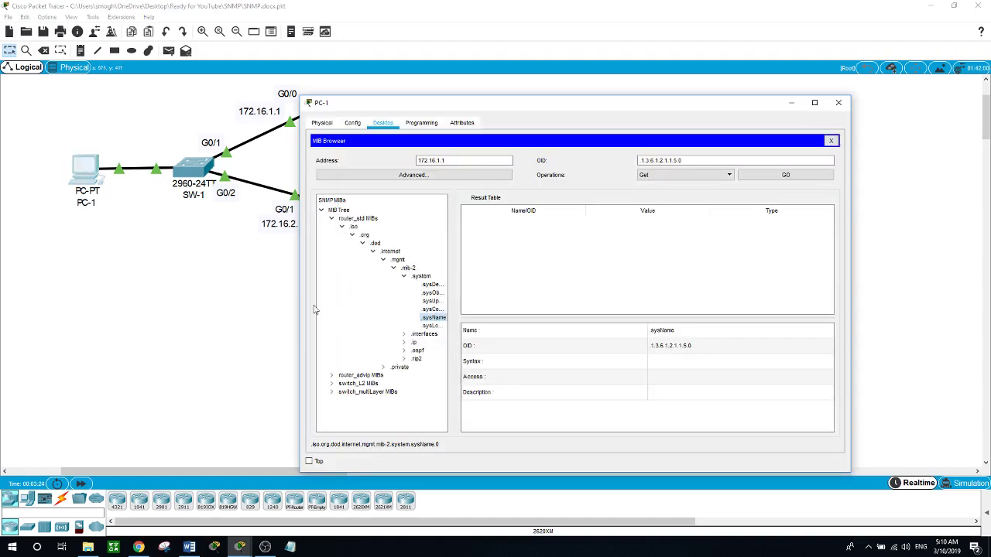
pyautogui.moveTo(301, 298); pyautogui.dragTo(195, 297)
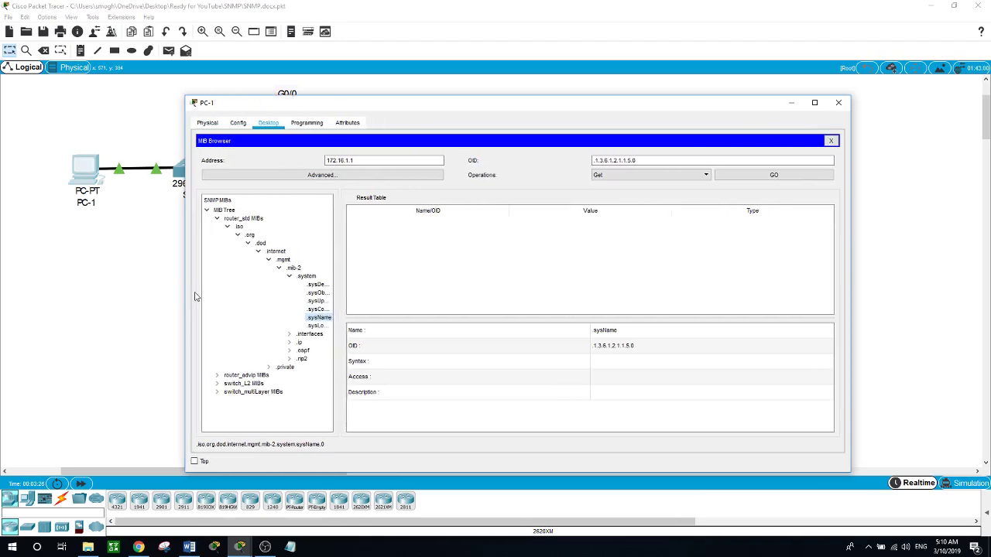
pyautogui.moveTo(343, 295); pyautogui.dragTo(384, 295)
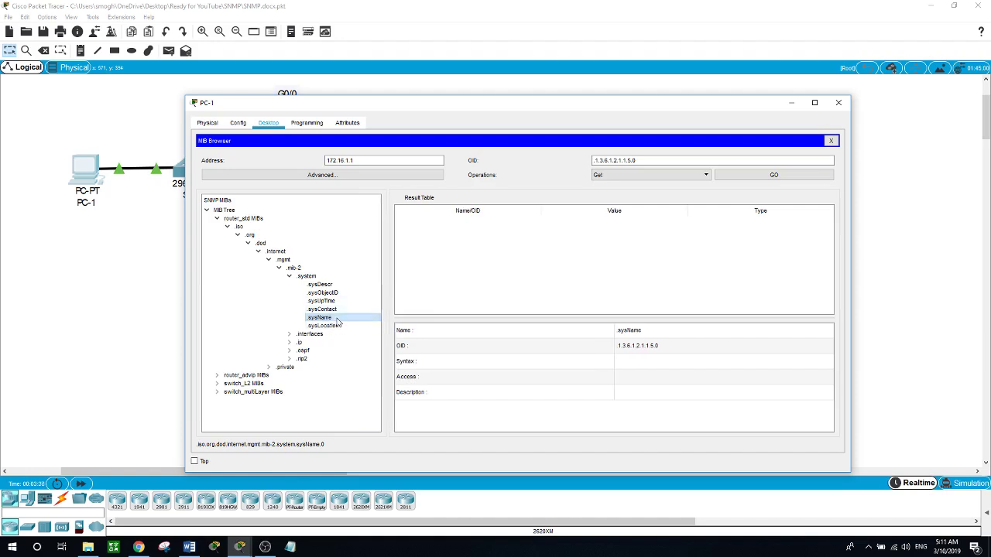
pyautogui.click(774, 176)
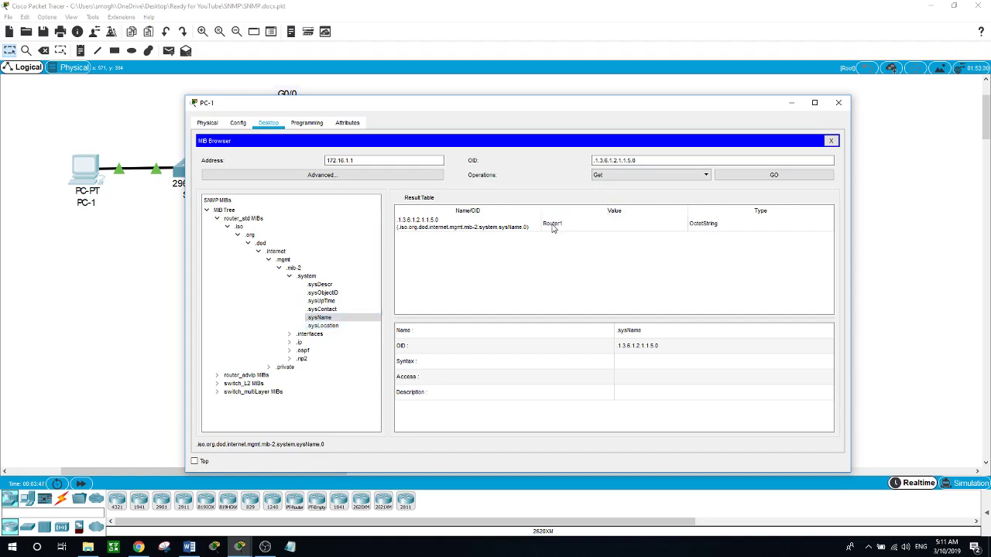
# Send an SNMP Set changing sysName to 'R1' as an OctetString
pyautogui.click(705, 175)
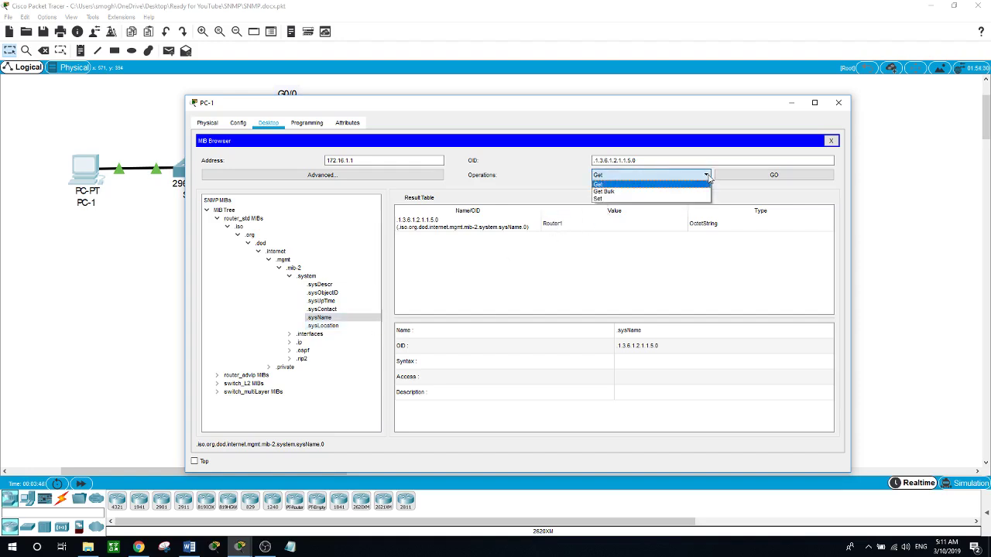
pyautogui.click(661, 200)
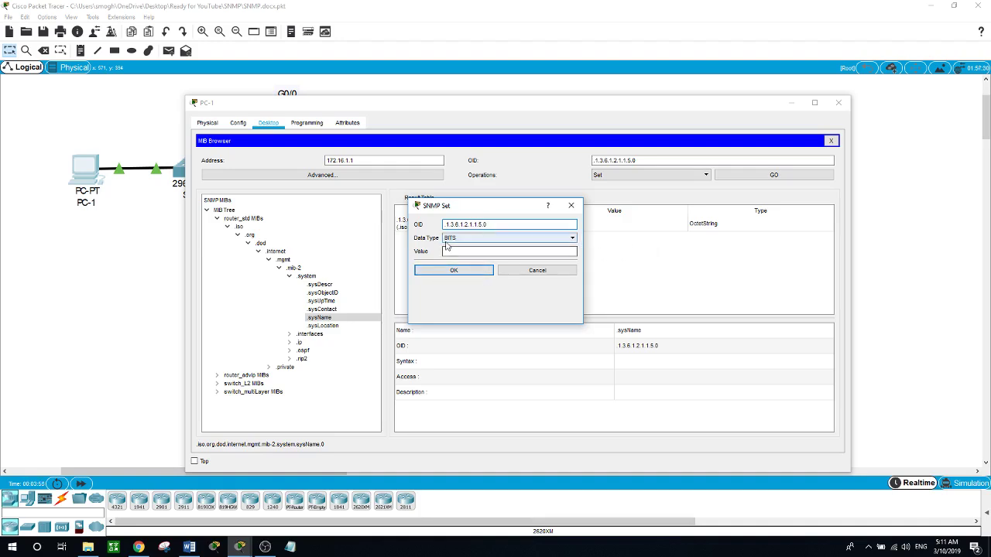
pyautogui.click(572, 238)
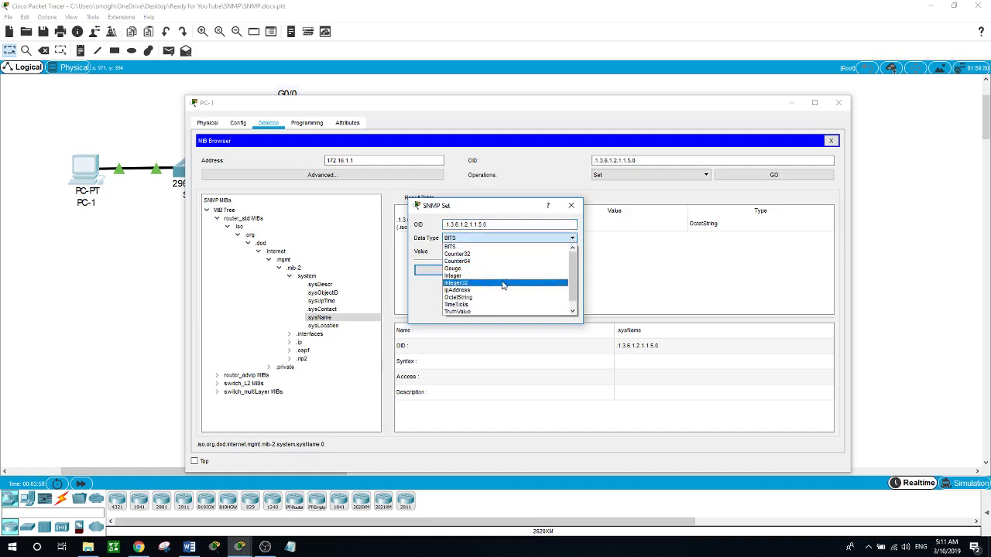
pyautogui.click(474, 299)
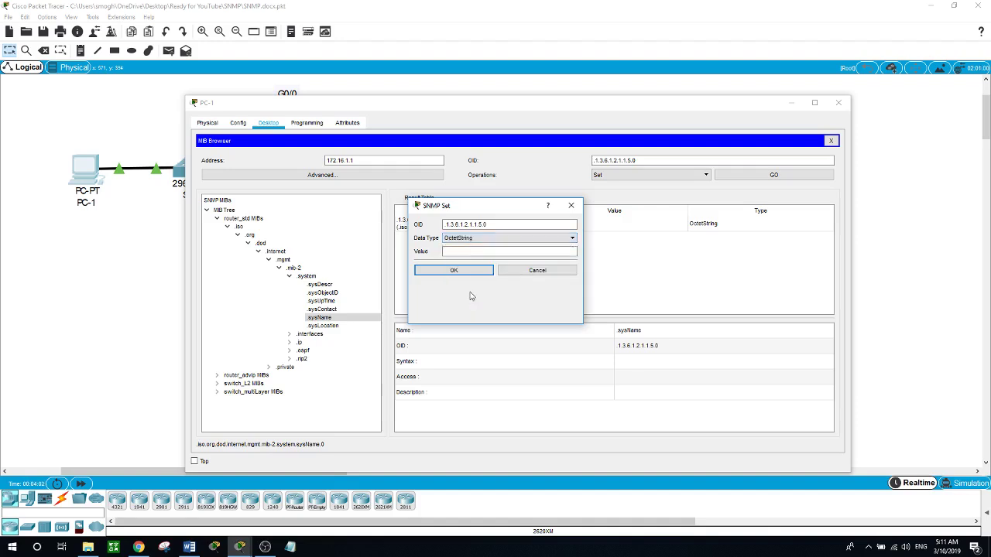
pyautogui.click(450, 252)
pyautogui.write('R1')
pyautogui.click(471, 271)
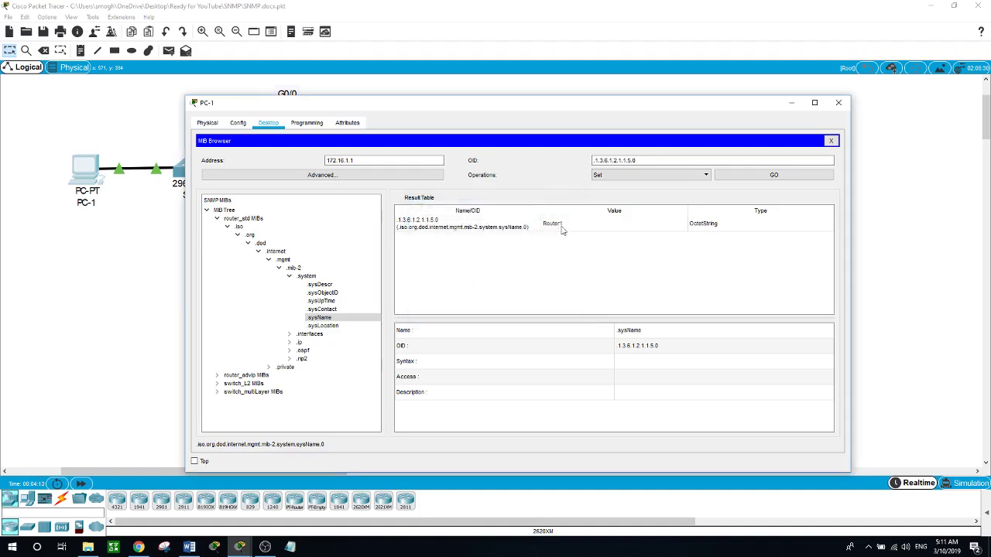
pyautogui.click(773, 175)
# Verify Router1's CLI prompt now reads R1#, then return to PC-1's MIB Browser
pyautogui.click(152, 225)
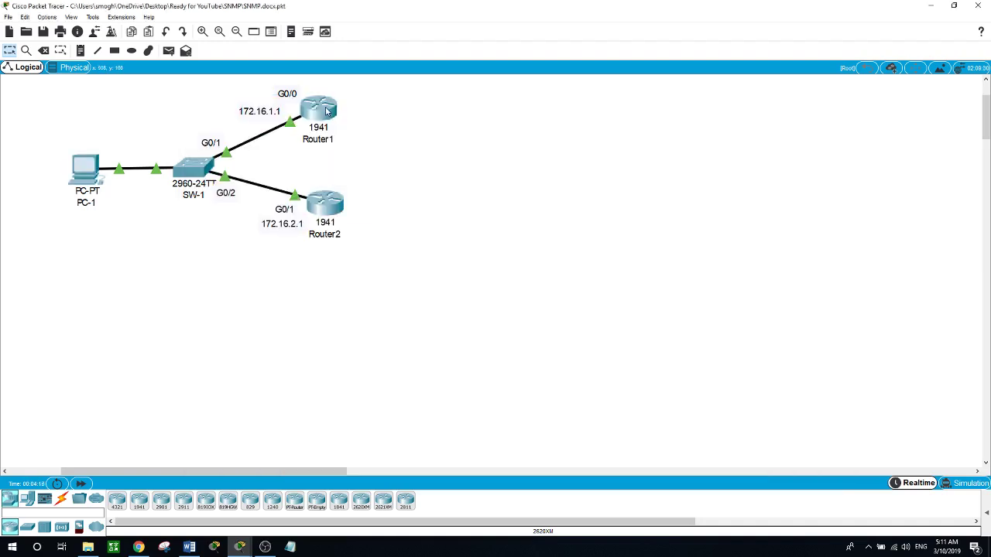
pyautogui.click(326, 112)
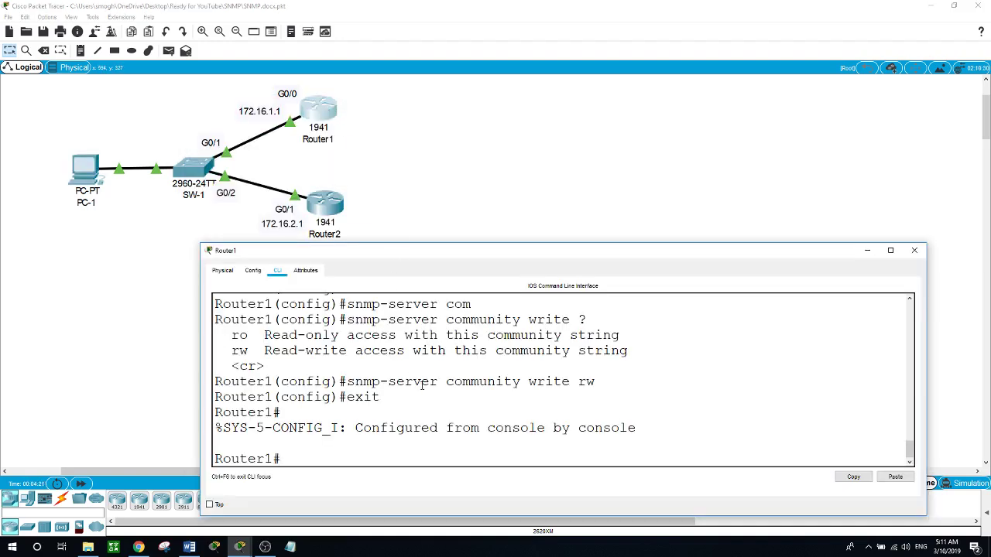
pyautogui.press('Return')
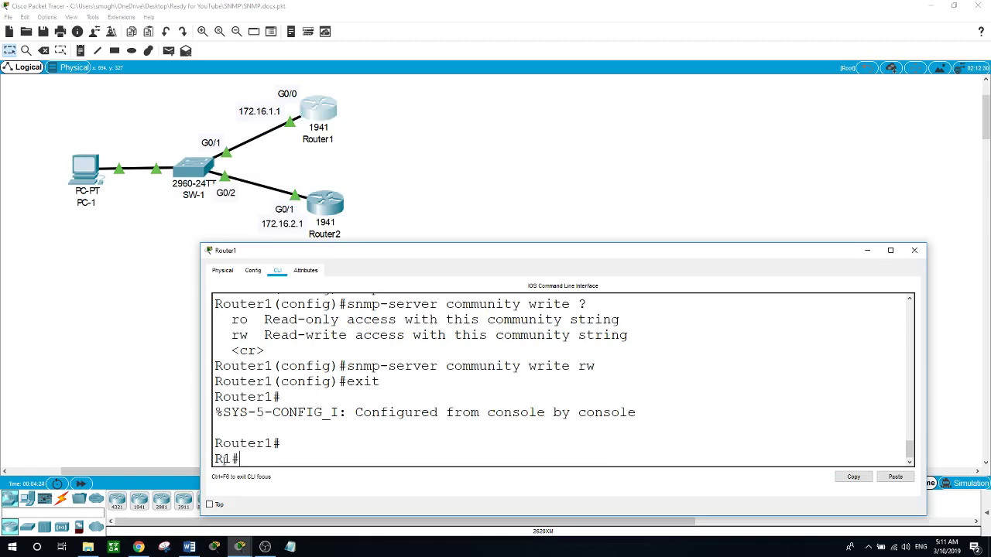
pyautogui.click(90, 181)
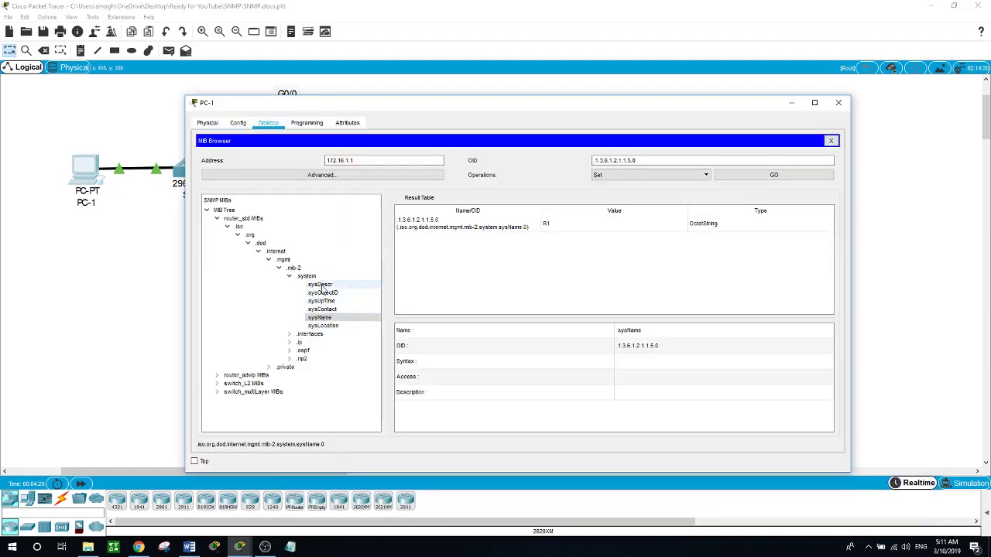
# Reposition PC-1's window so the whole MIB Browser, including its status bar, is visible
pyautogui.moveTo(507, 111); pyautogui.dragTo(497, 243)
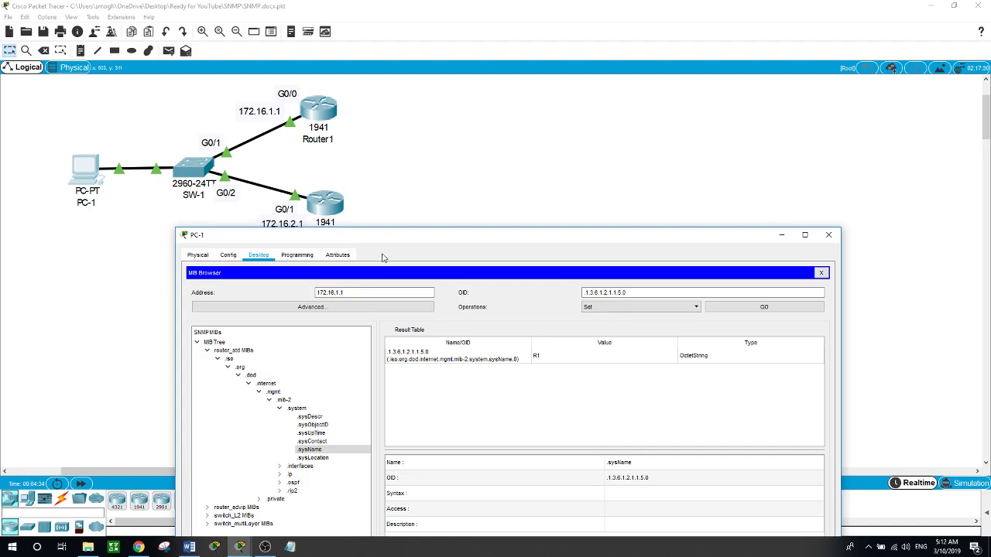
pyautogui.moveTo(400, 239); pyautogui.dragTo(410, 222)
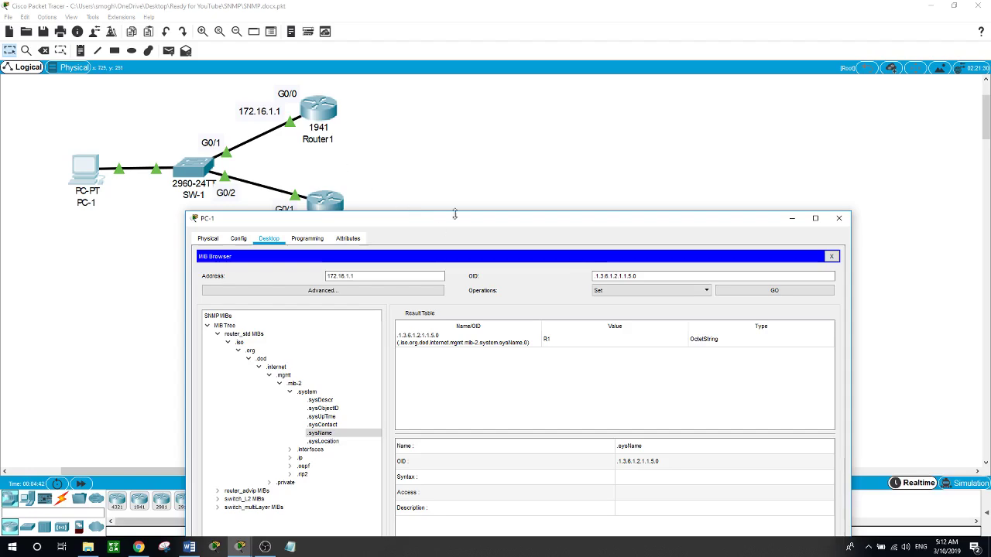
pyautogui.moveTo(455, 214); pyautogui.dragTo(459, 93)
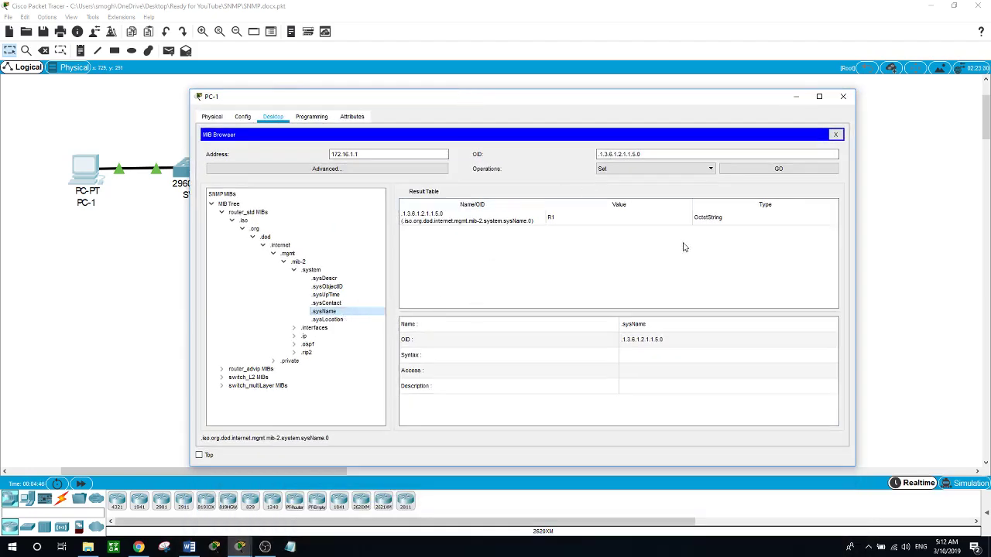
# Send an SNMP Set restoring sysName from R1 to 'Router1'
pyautogui.click(642, 175)
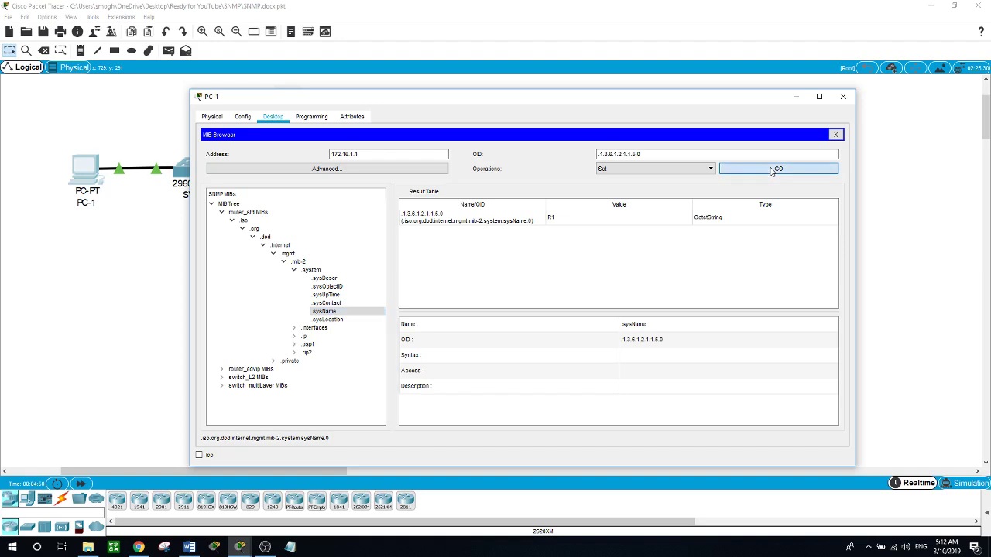
pyautogui.click(698, 171)
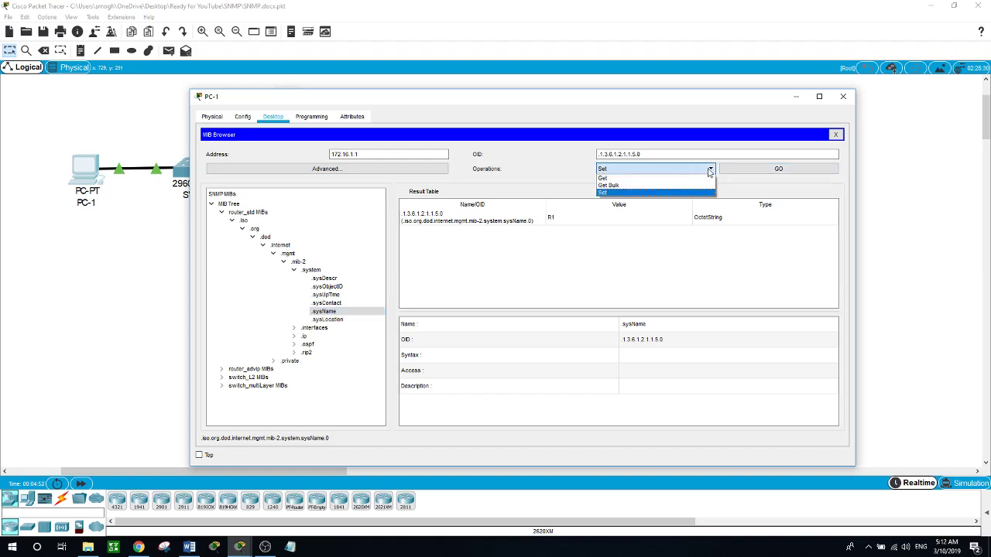
pyautogui.click(690, 173)
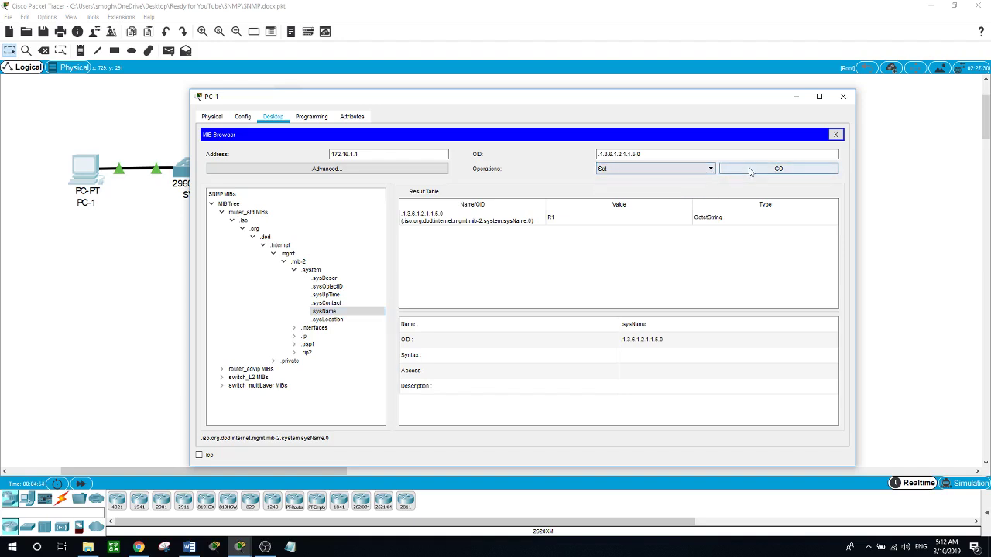
pyautogui.click(712, 170)
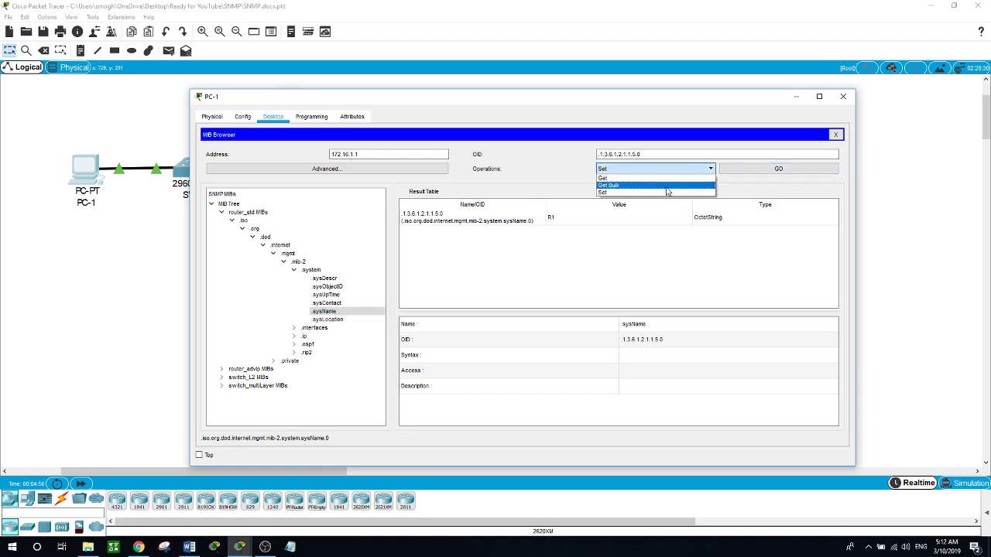
pyautogui.click(667, 192)
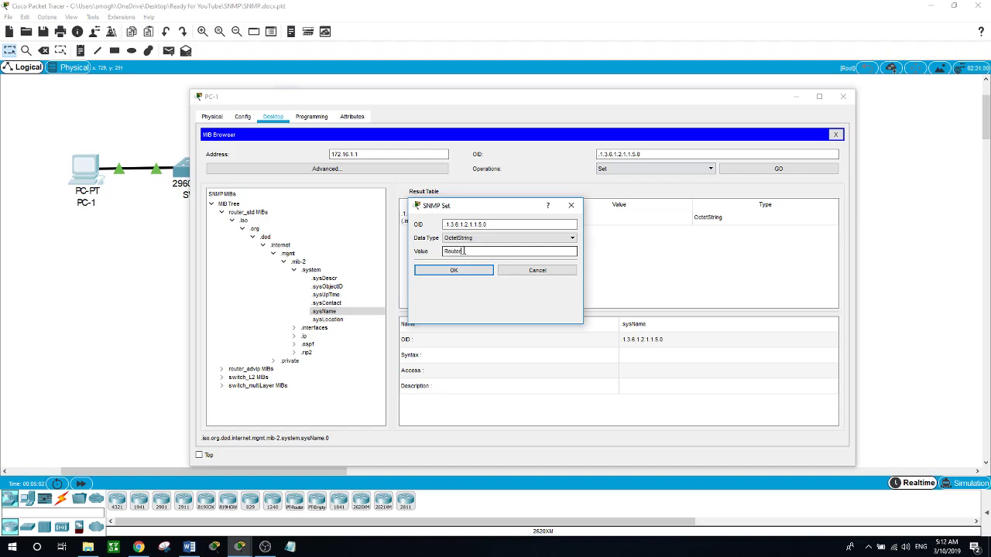
pyautogui.click(467, 273)
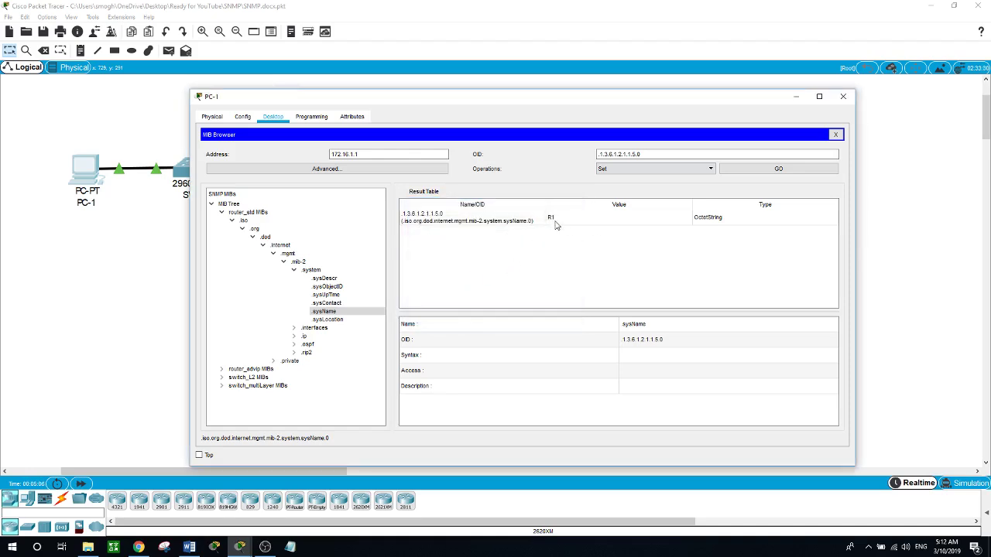
pyautogui.click(788, 169)
# Check Router1's CLI prompt shows Router1# again, then bring PC-1's MIB Browser forward
pyautogui.click(144, 286)
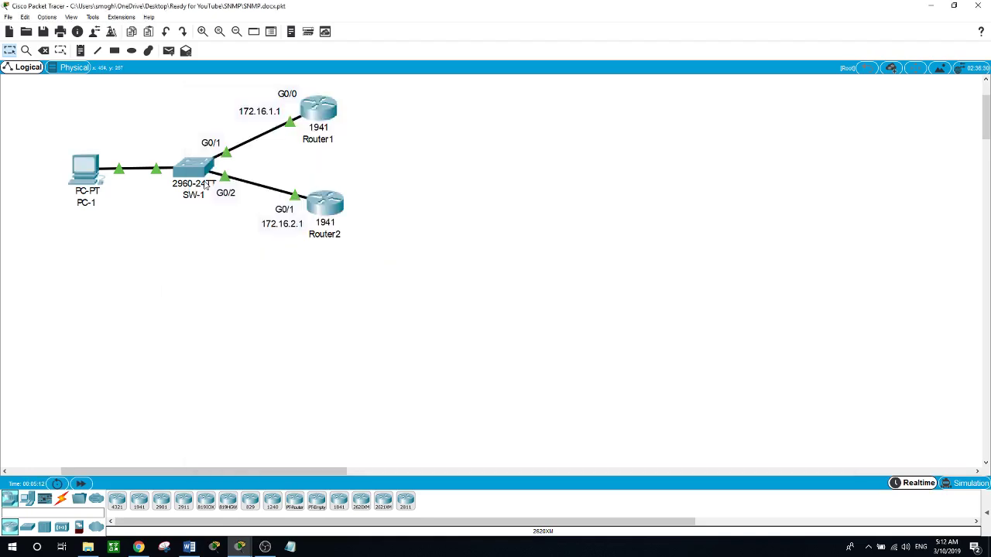
pyautogui.click(329, 110)
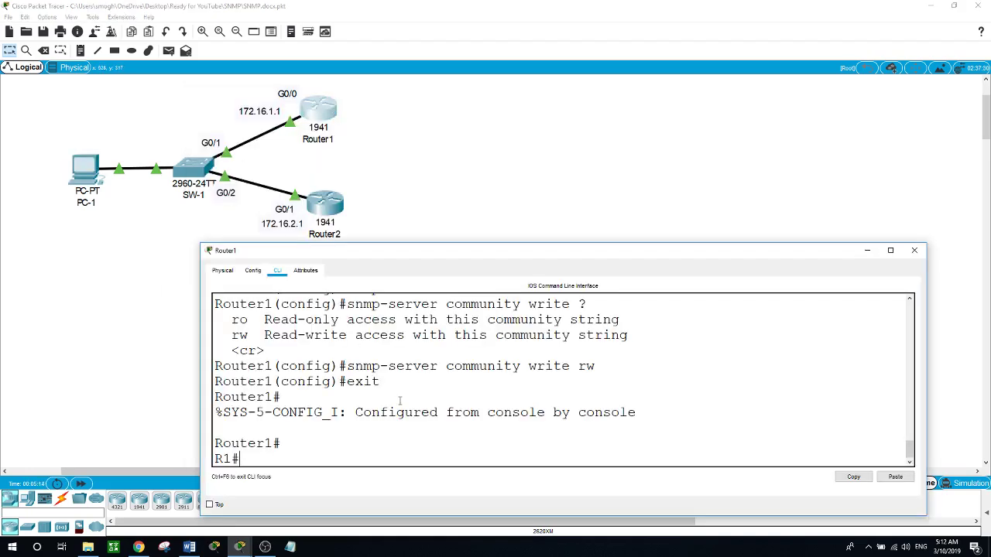
pyautogui.press('Return')
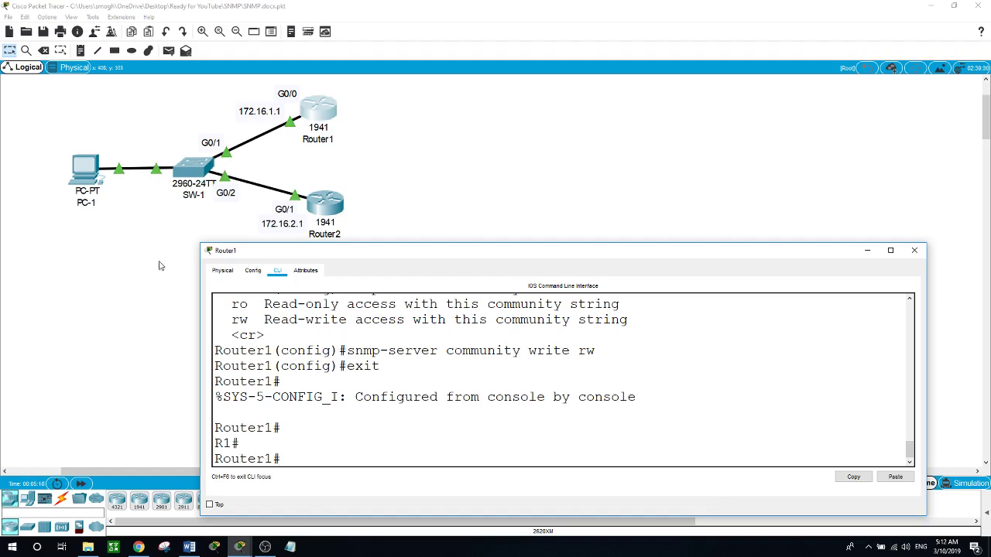
pyautogui.click(80, 167)
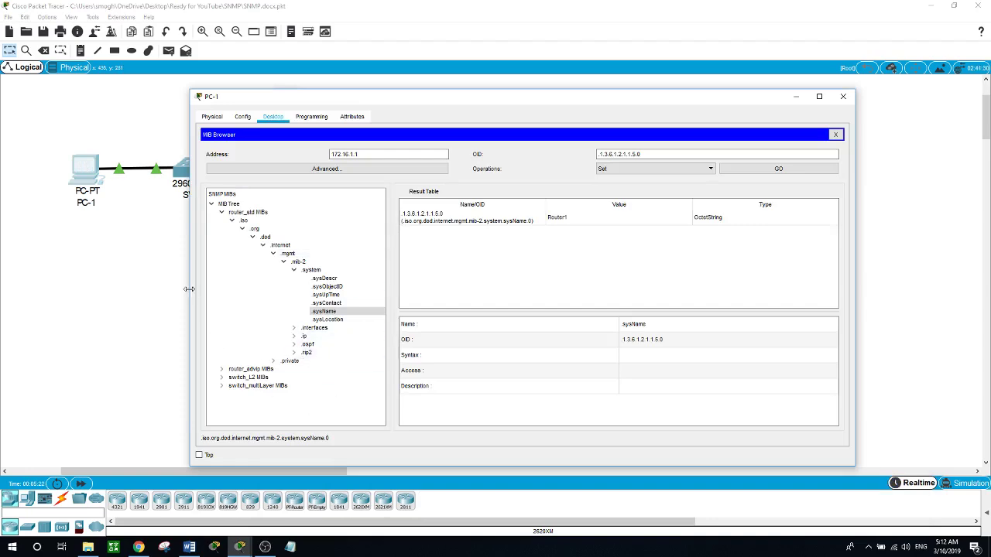
# Widen PC-1's MIB Browser window and move it down so Router1 is visible above it
pyautogui.moveTo(189, 289); pyautogui.dragTo(86, 298)
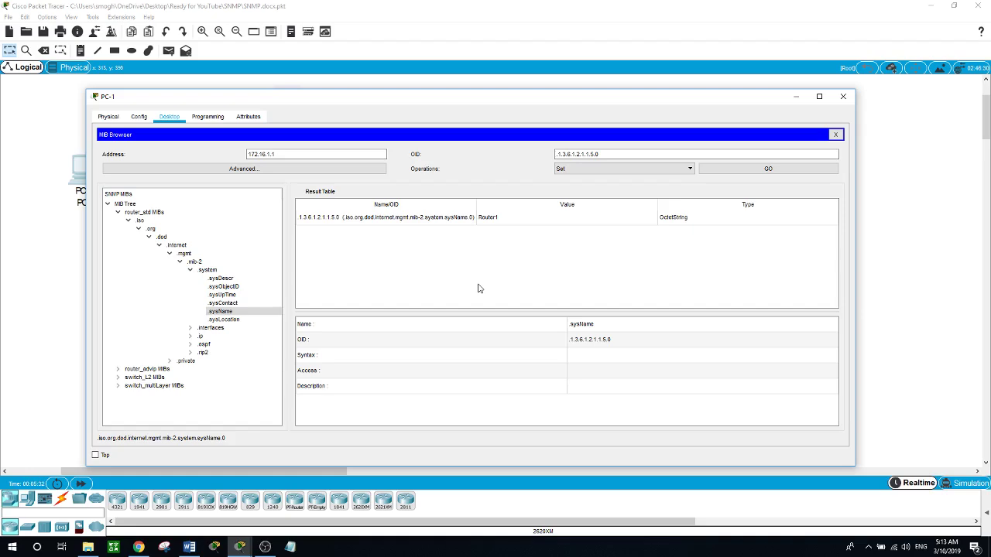
pyautogui.moveTo(547, 101); pyautogui.dragTo(544, 184)
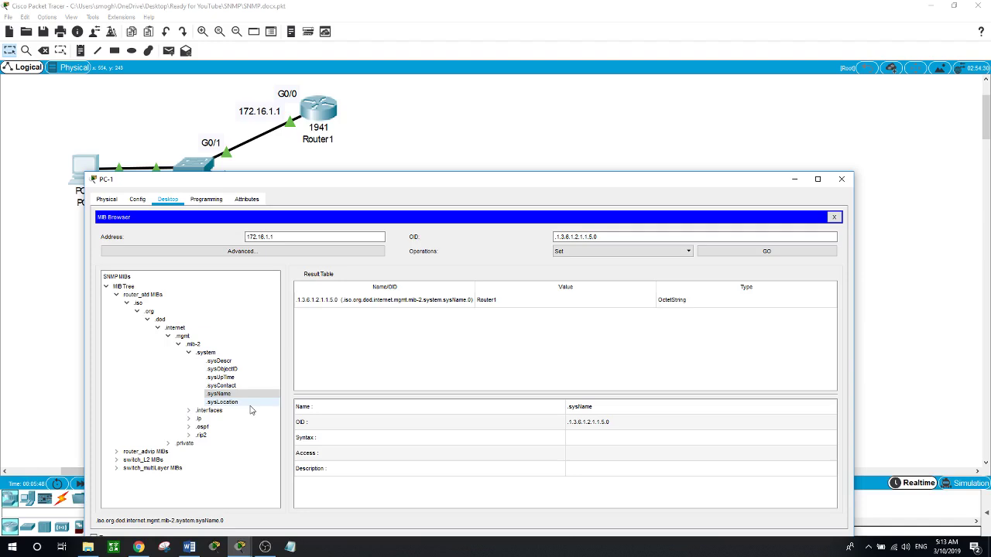
# Run an SNMP Get on sysUpTime, returning 0 hours 5 minutes 57 seconds as TimeTicks
pyautogui.click(223, 377)
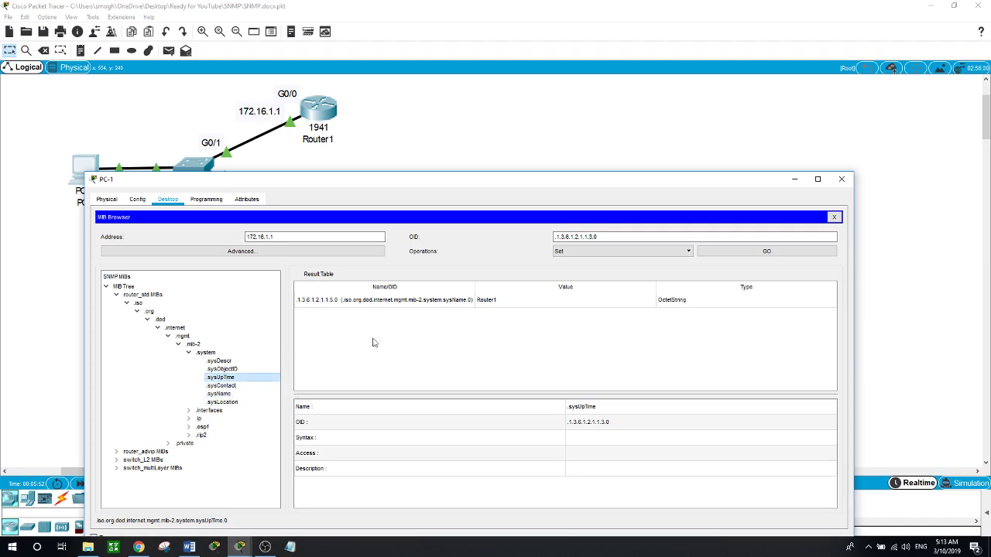
pyautogui.click(686, 252)
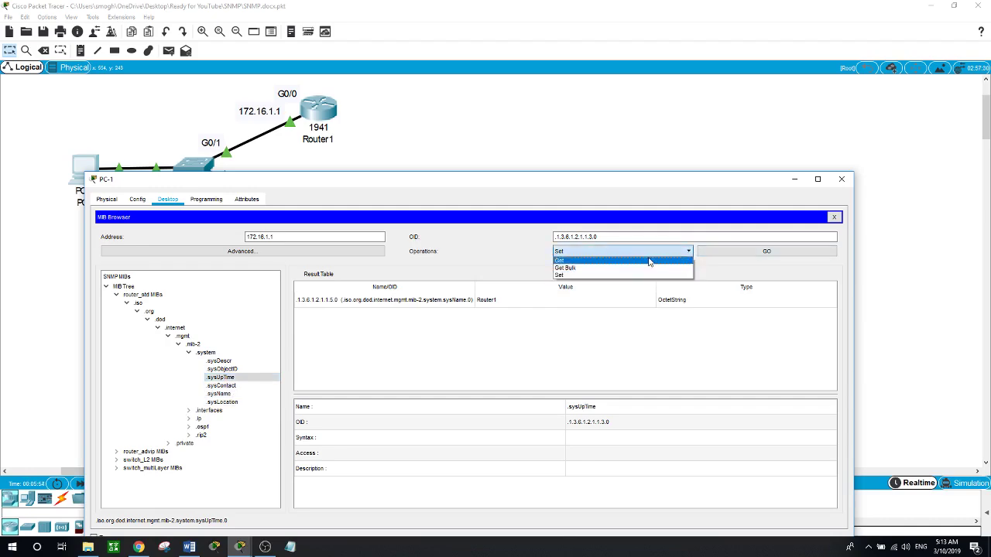
pyautogui.click(648, 261)
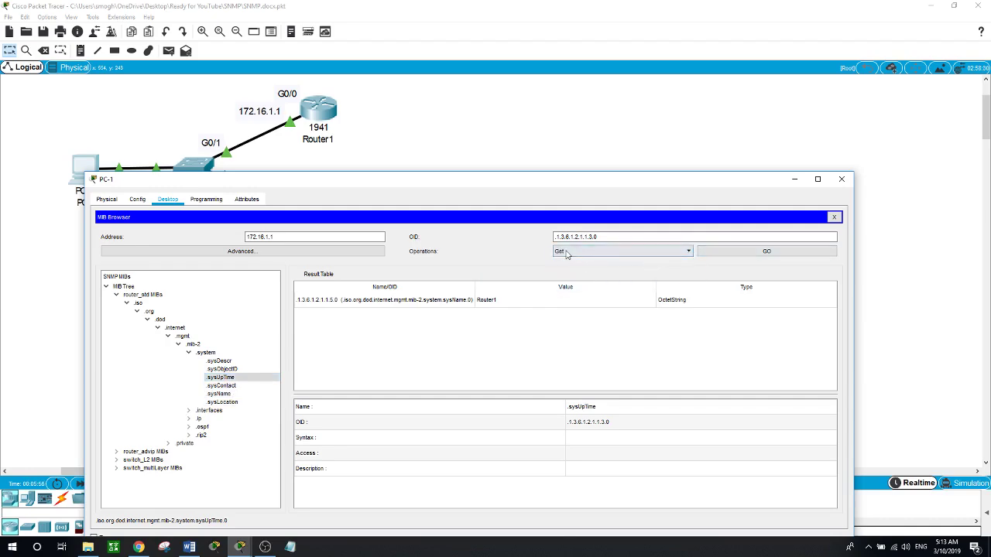
pyautogui.click(765, 253)
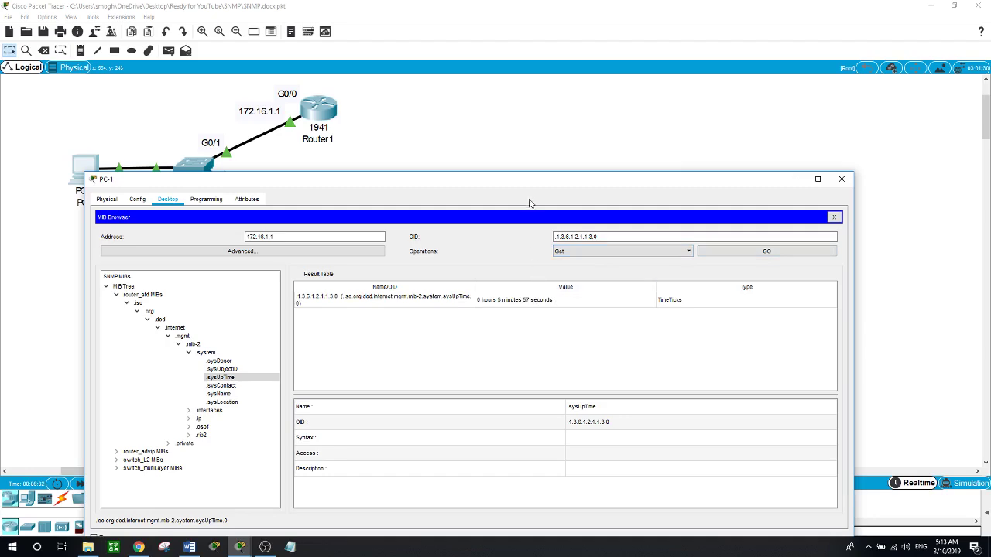
# Move PC-1's window aside to reveal the full topology, then bring OBS Studio to the front
pyautogui.moveTo(527, 173); pyautogui.dragTo(578, 219)
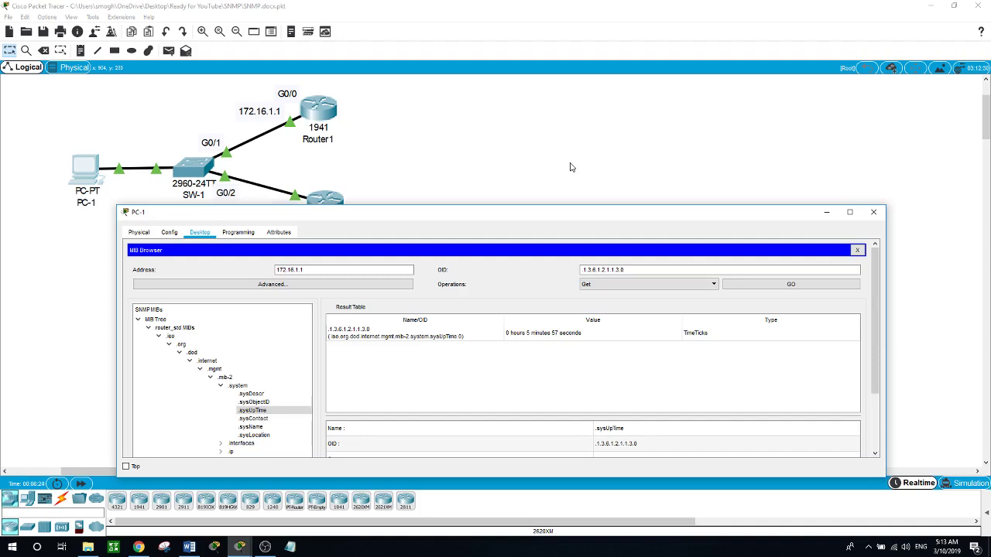
pyautogui.click(570, 167)
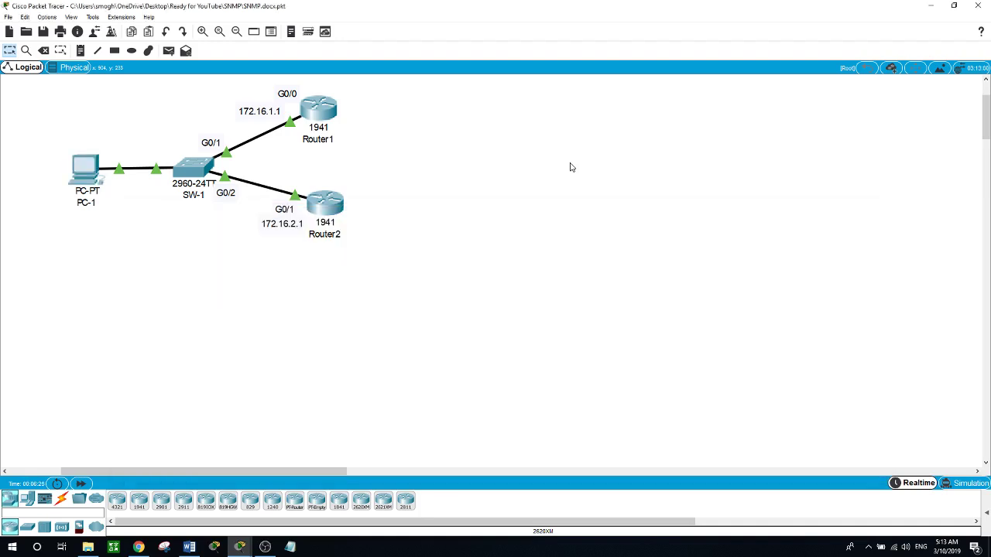
pyautogui.click(266, 547)
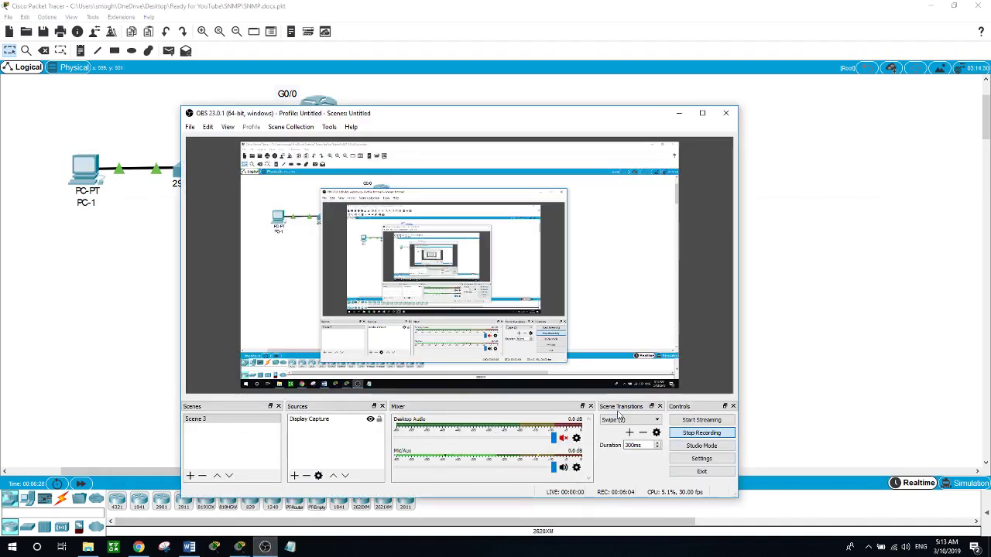